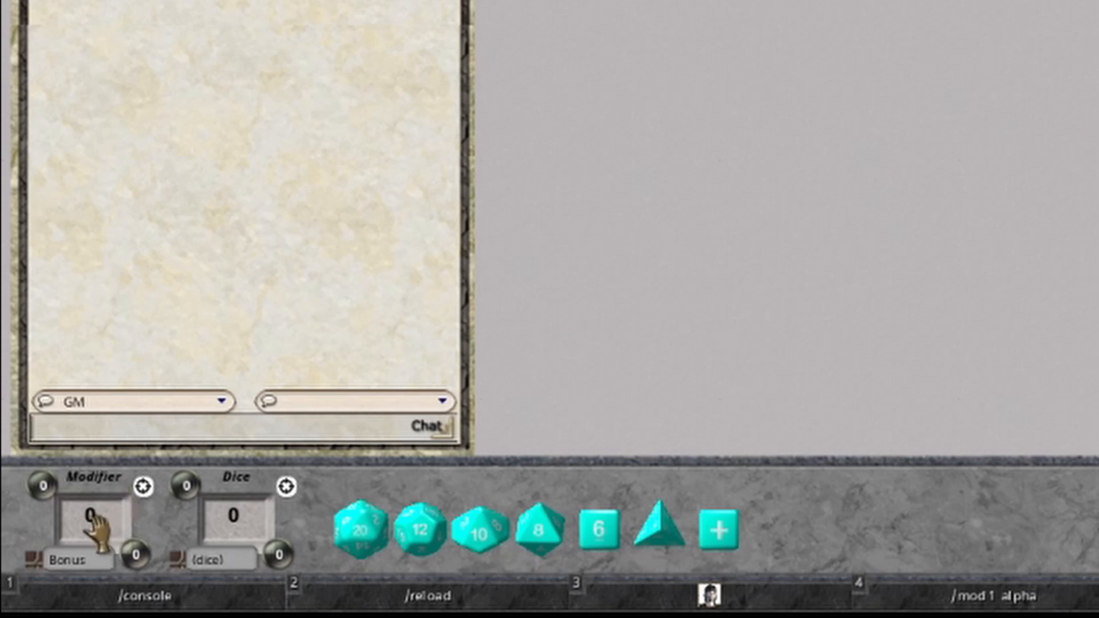
Set the Modifier stack's bonus to +5 and the Dice stack's bonus to +10.
key("ctrl")
scroll(92, 519, "up", 5)
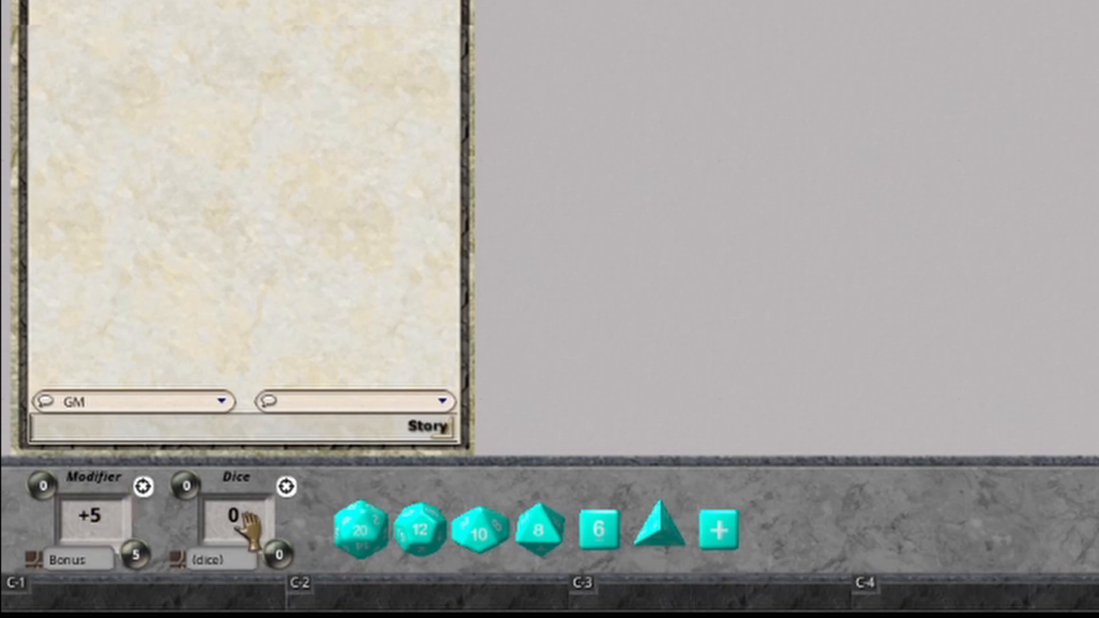
scroll(249, 530, "up", 10)
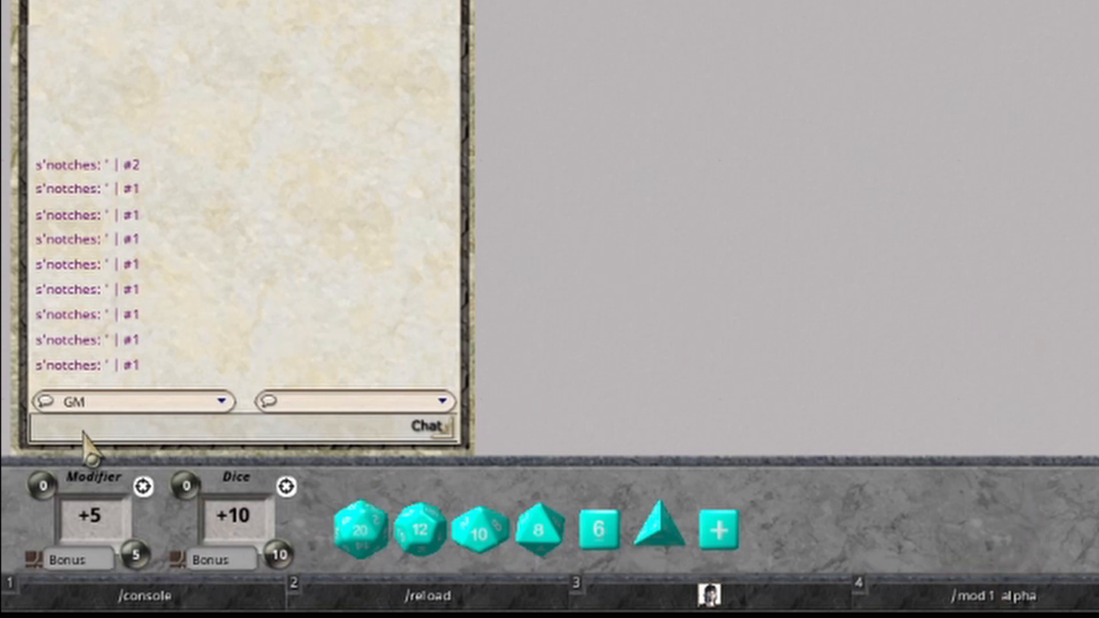
Add the alpha modifier and the other hotkey modifiers to the Modifier stack, and cycle through its entries to Holy Cow.
left_click(999, 598)
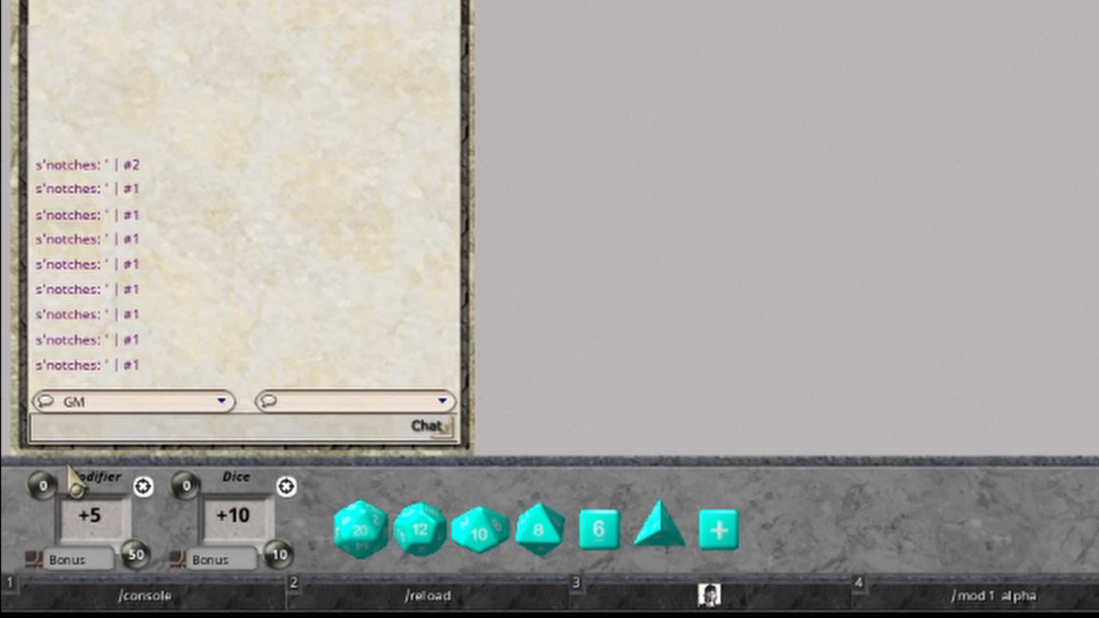
mouse_move(138, 564)
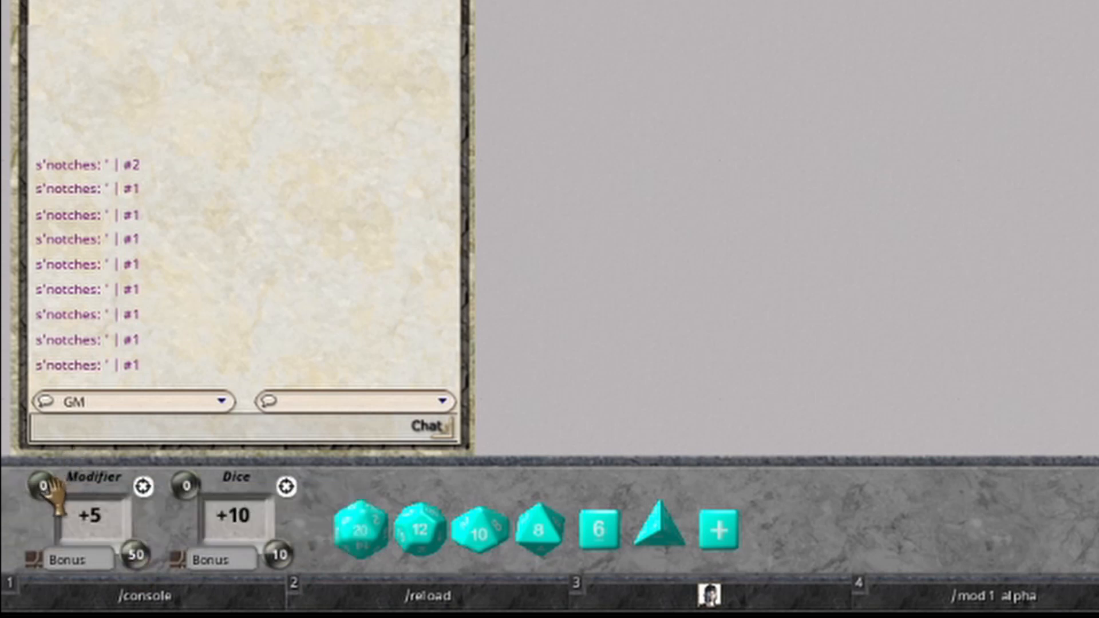
scroll(53, 486, "up", 1)
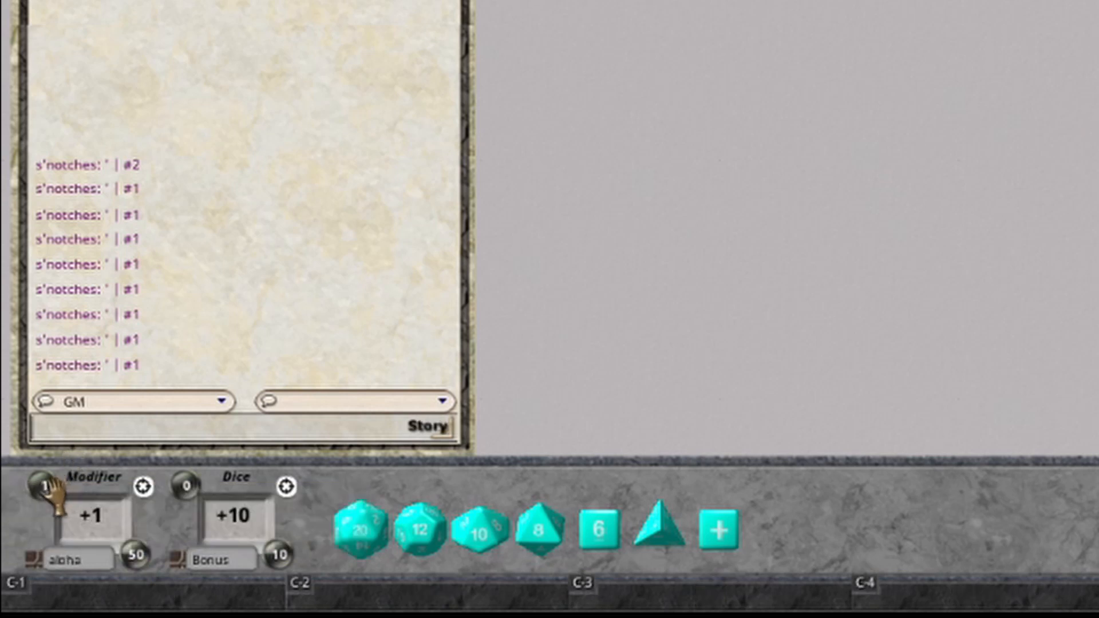
scroll(43, 485, "up", 1)
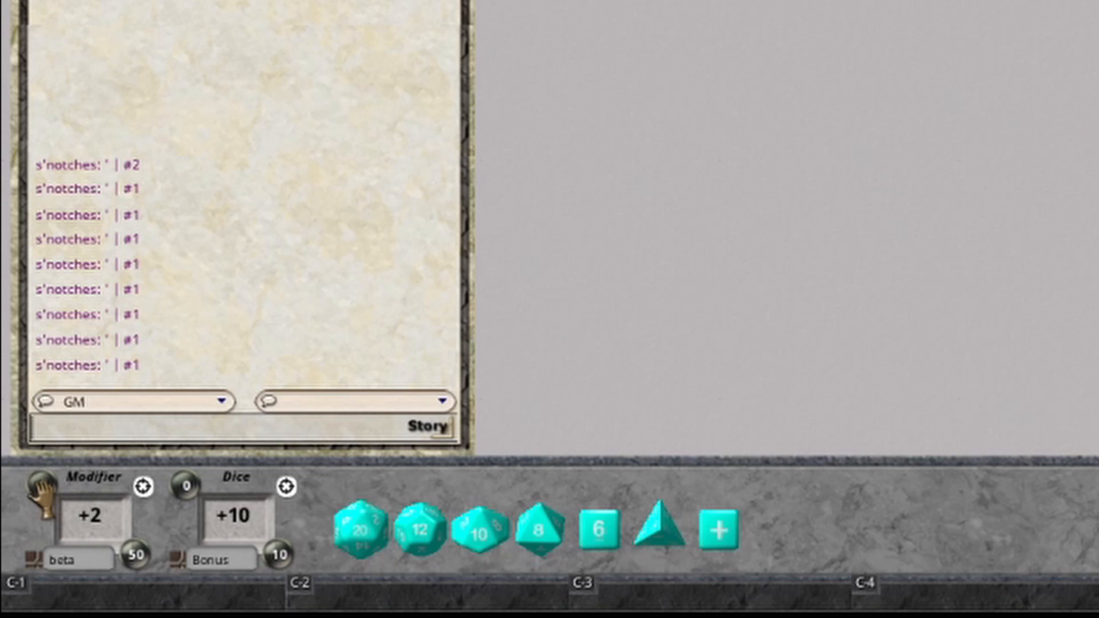
scroll(42, 496, "up", 1)
scroll(43, 495, "up", 1)
scroll(42, 496, "up", 1)
scroll(43, 499, "up", 1)
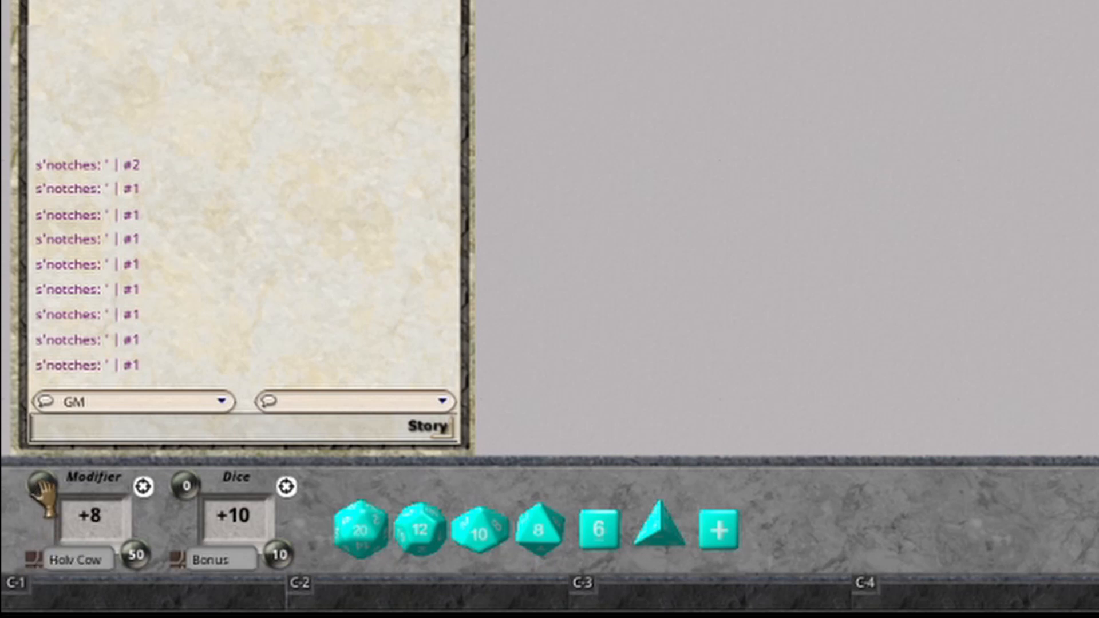
scroll(40, 504, "up", 1)
scroll(38, 508, "down", 1)
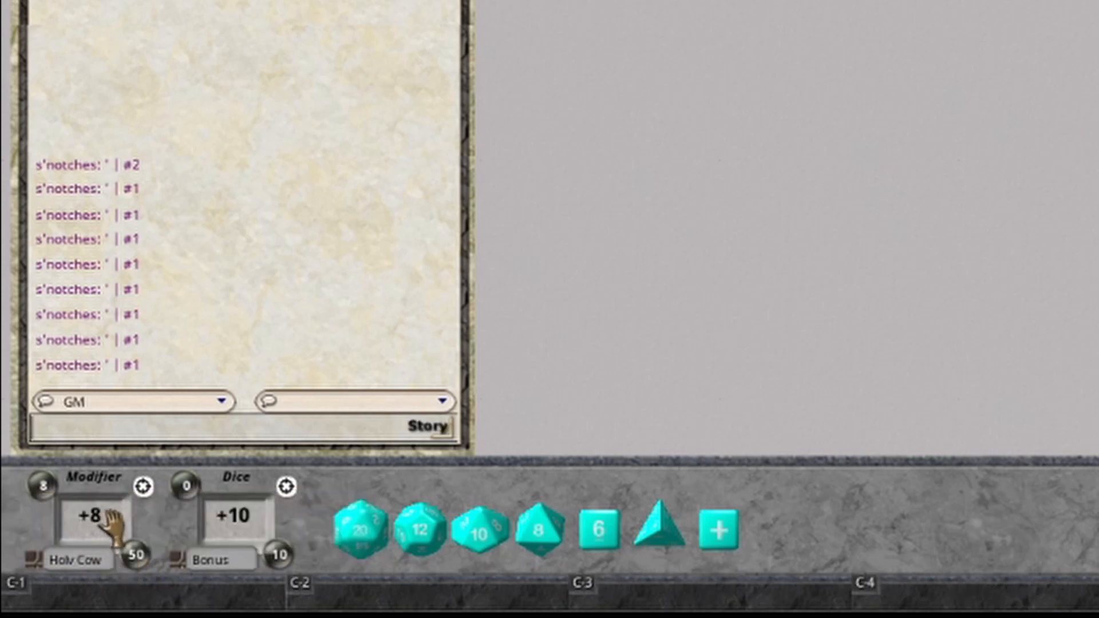
Raise the Holy Cow modifier to +13 and roll a d20 into the chat with the whole Modifier stack.
scroll(109, 522, "up", 2)
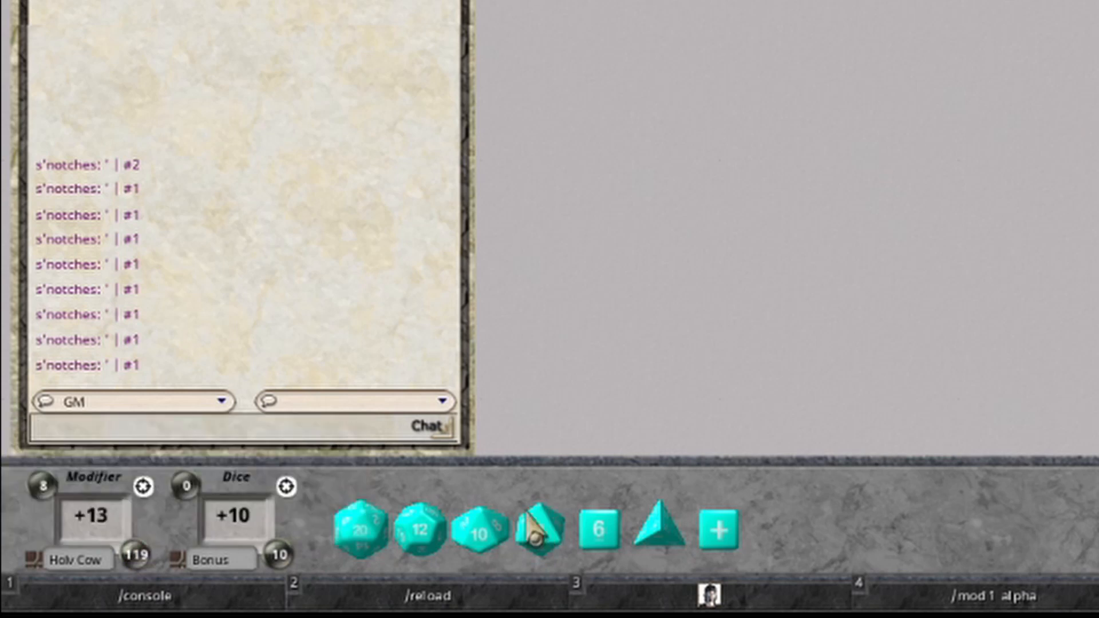
left_click_drag(356, 539, 319, 222)
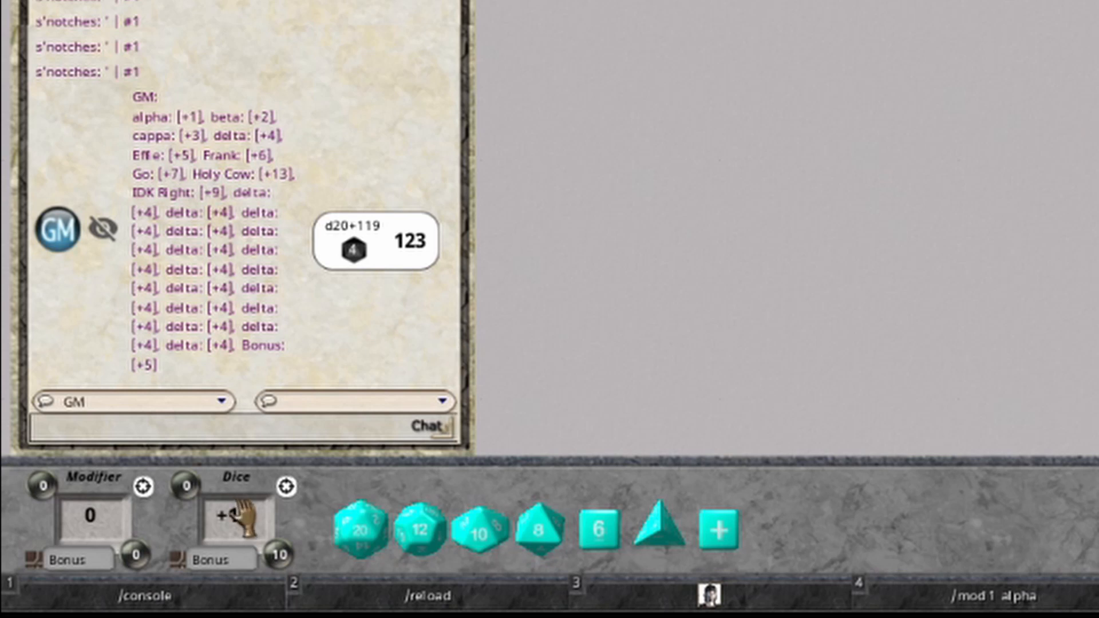
Open the character sheet stored in the third hotkey slot and move it closer to the middle of the desktop.
left_click(716, 595)
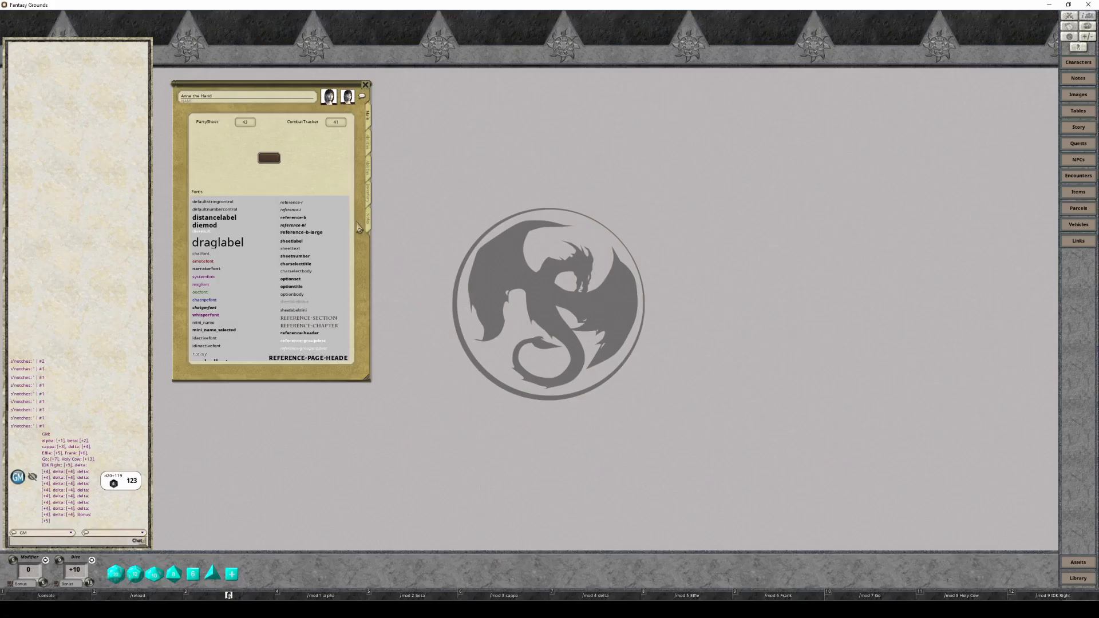
left_click_drag(288, 94, 387, 165)
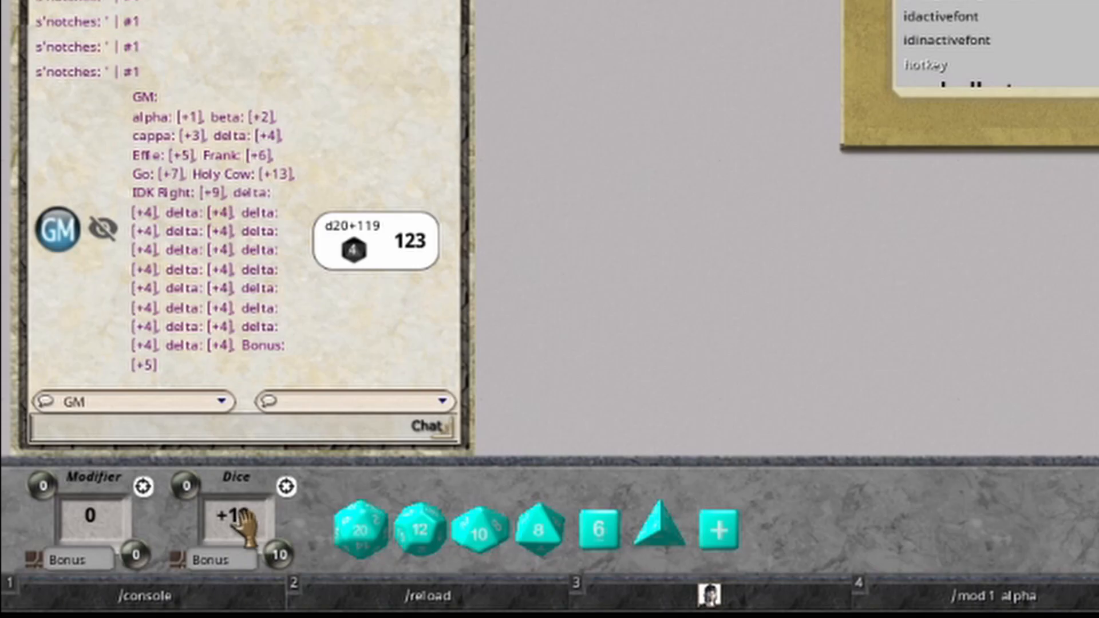
Reset the Dice stack, set its bonus to +5 and roll those dice from the character sheet's roll field.
middle_click(77, 571)
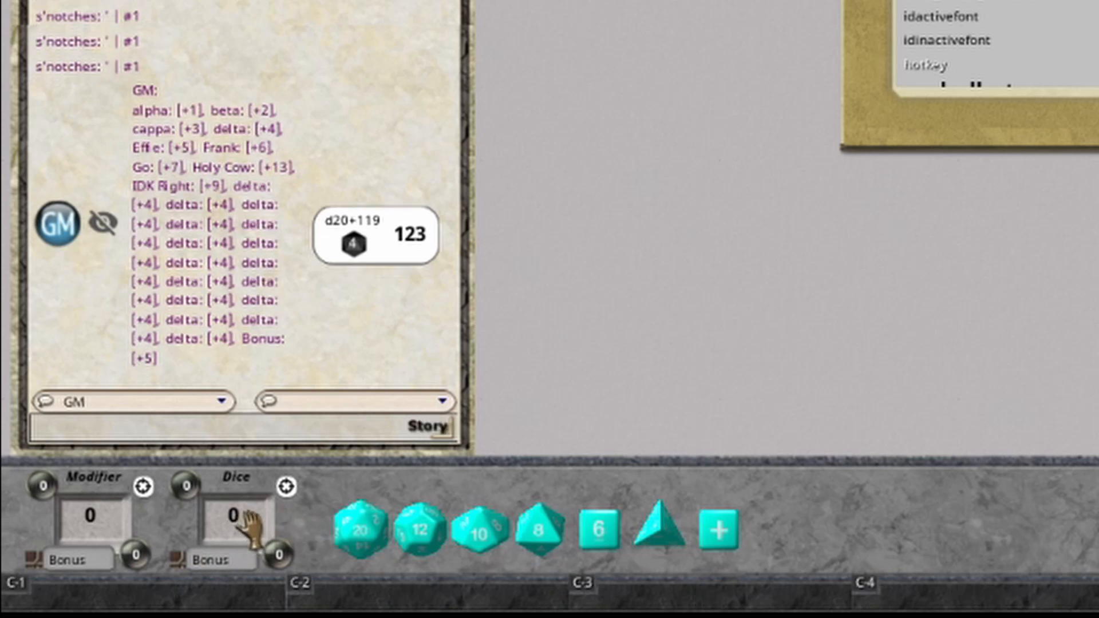
scroll(244, 513, "up", 1)
scroll(245, 524, "up", 1)
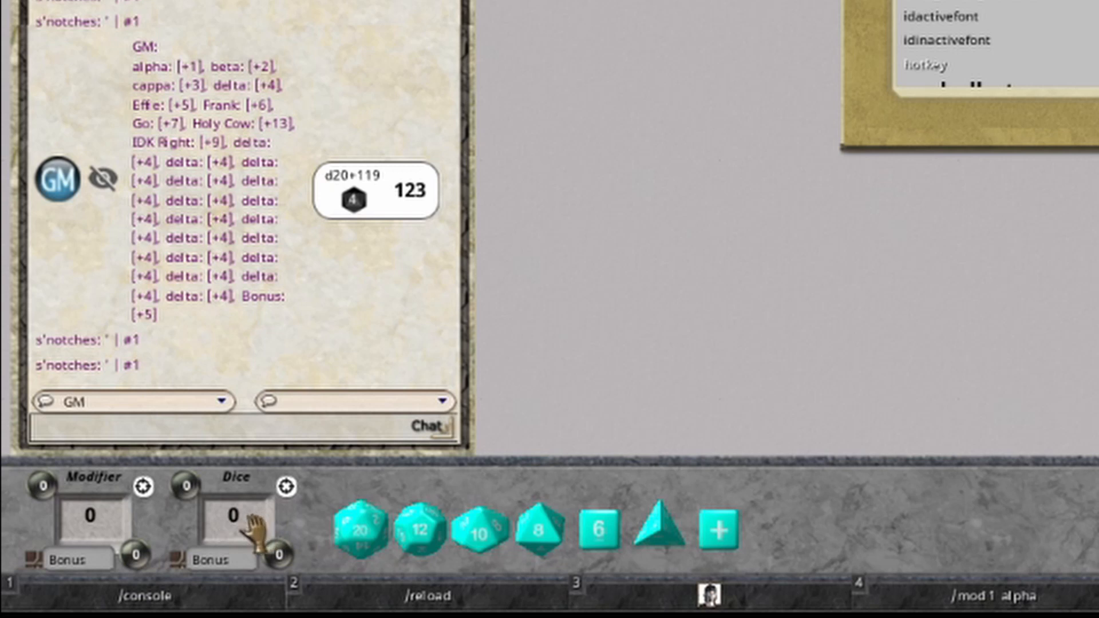
scroll(254, 523, "up", 4)
scroll(251, 518, "up", 1)
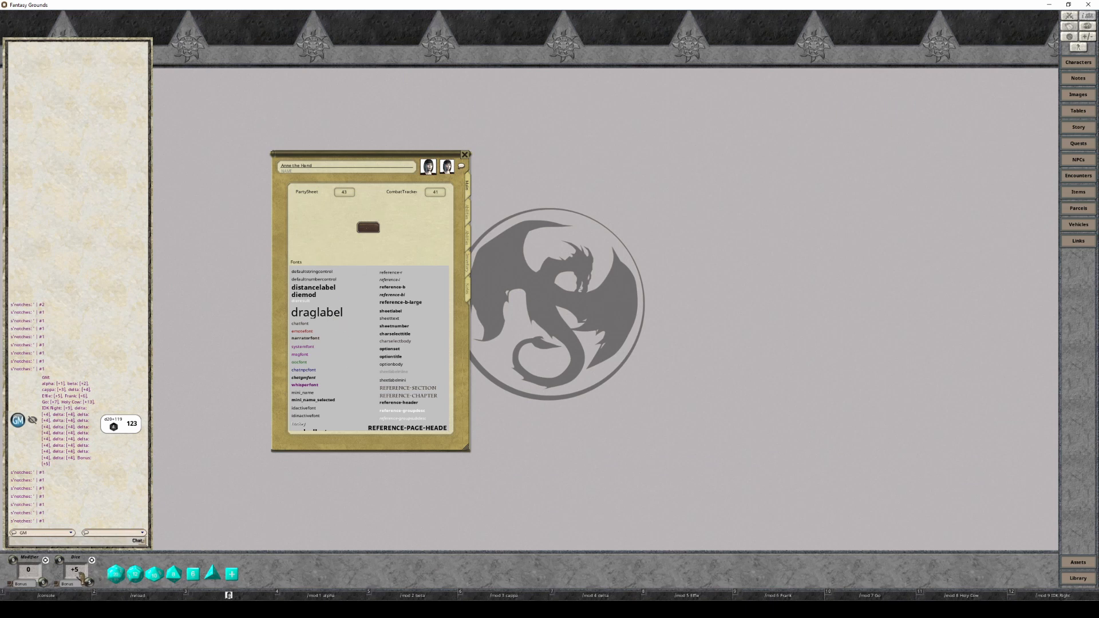
left_click(367, 229)
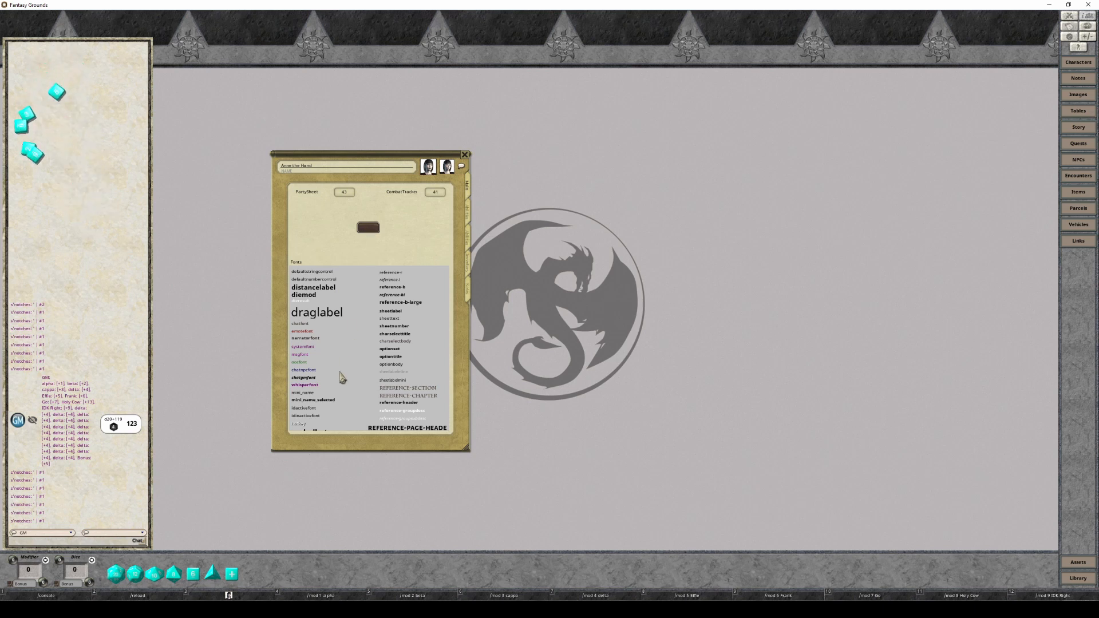
Set the Dice stack's bonus to +15 and roll 15d6 from the character sheet's roll field.
scroll(65, 571, "up", 15)
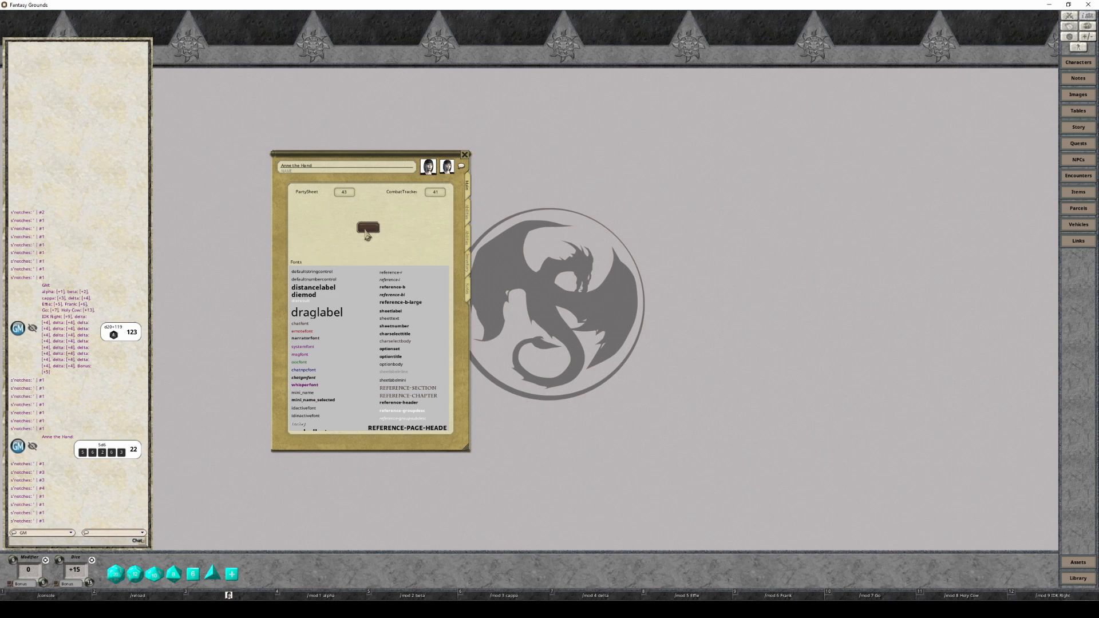
left_click(367, 229)
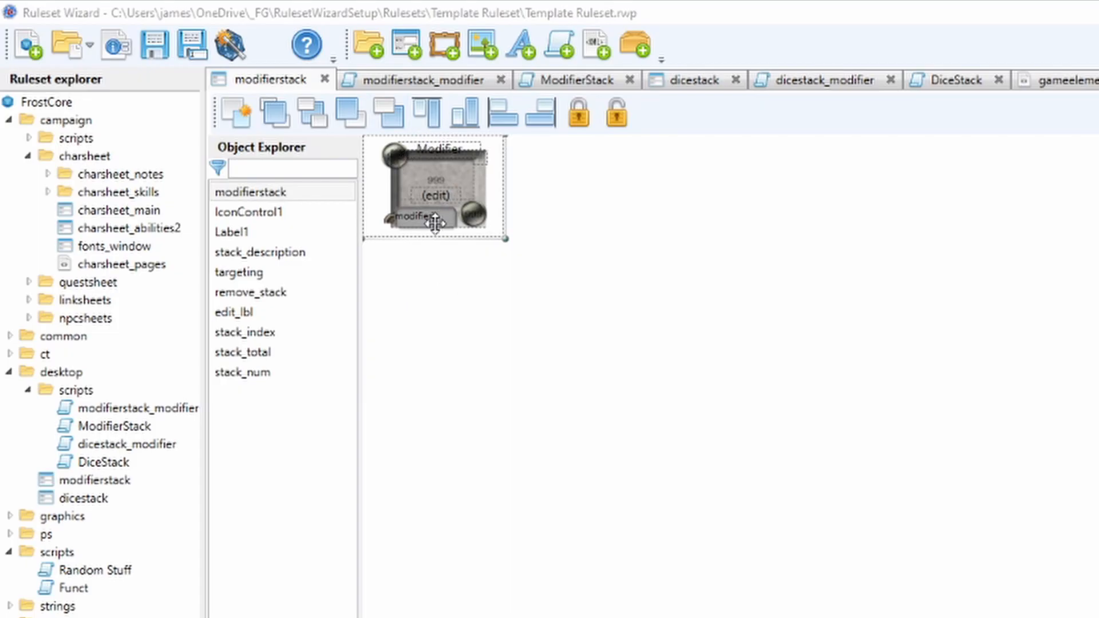
Switch to Ruleset Wizard and examine the modifierstack window's controls one by one, from IconControl1 to remove_stack.
left_click(248, 211, "ctrl")
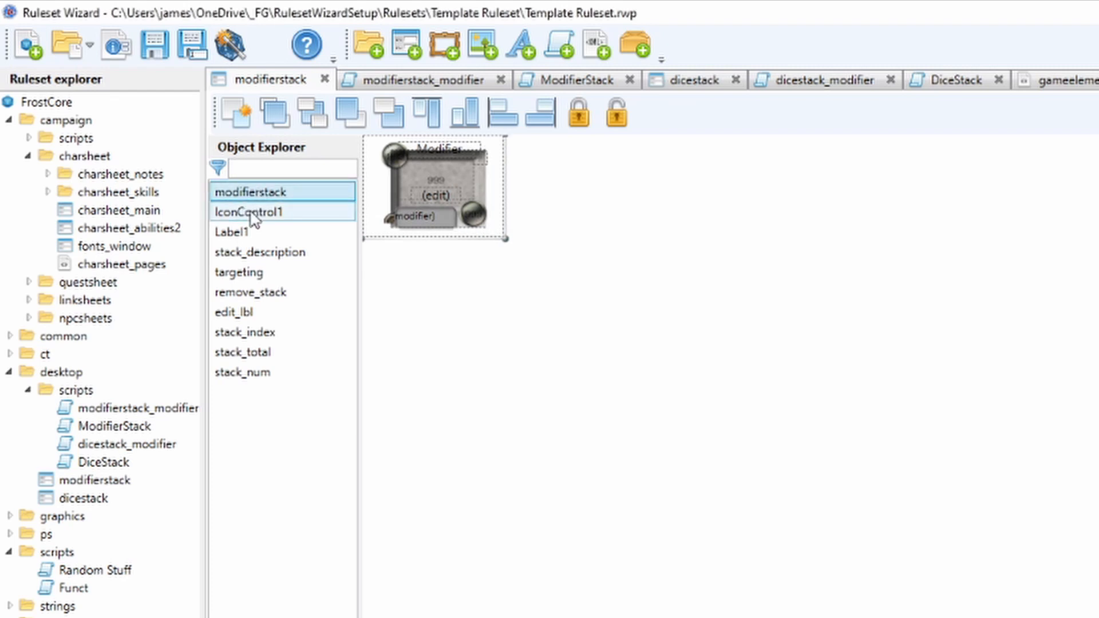
left_click(250, 213)
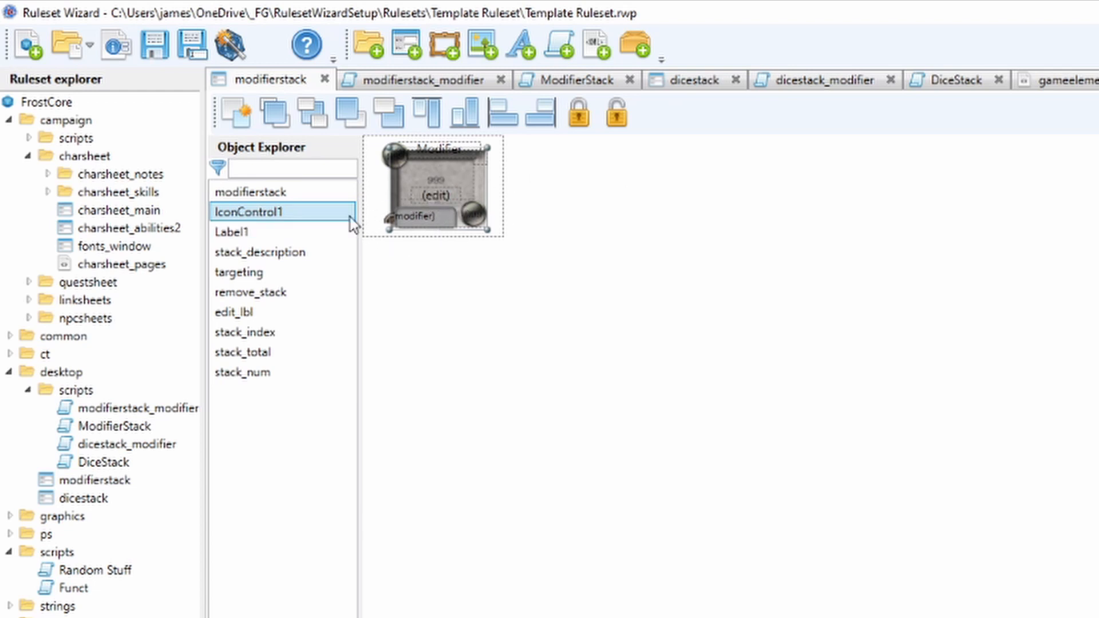
left_click(227, 234)
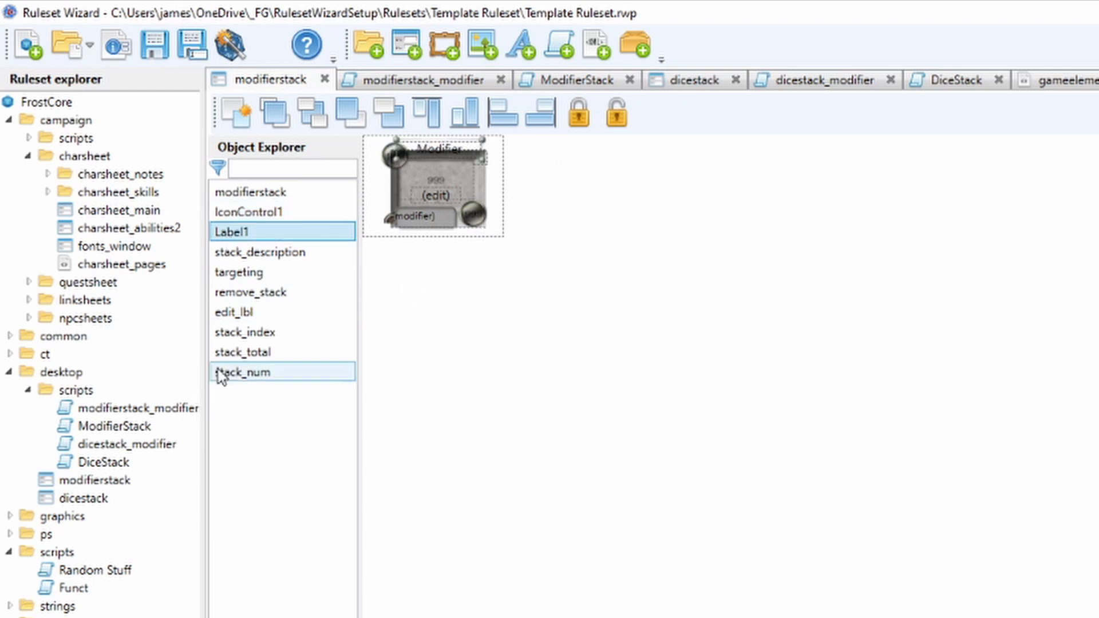
left_click(258, 253)
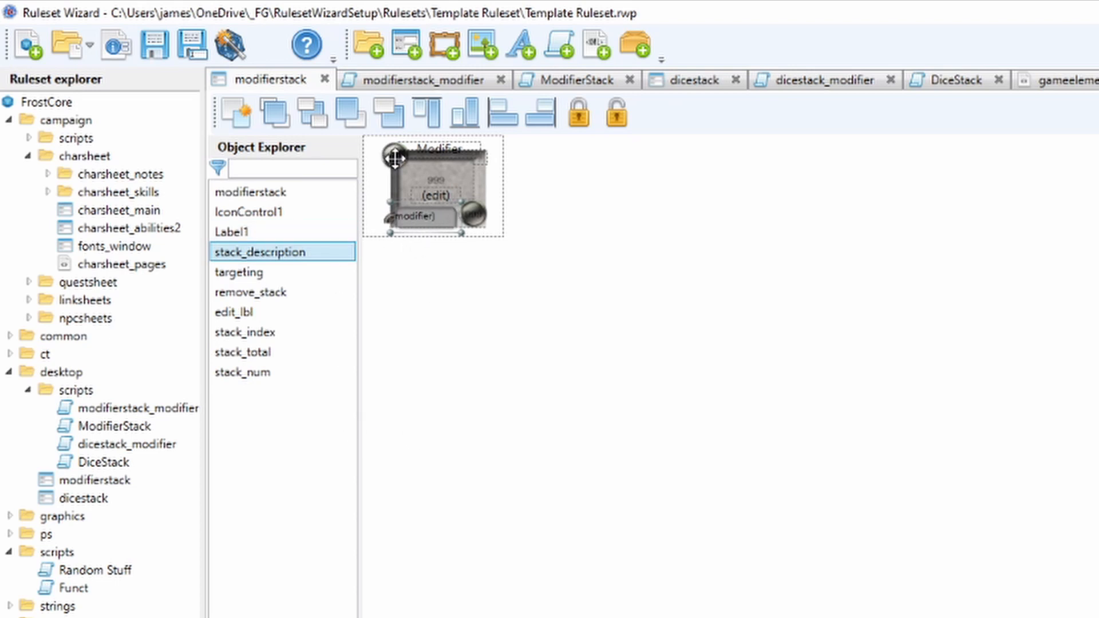
left_click(280, 272)
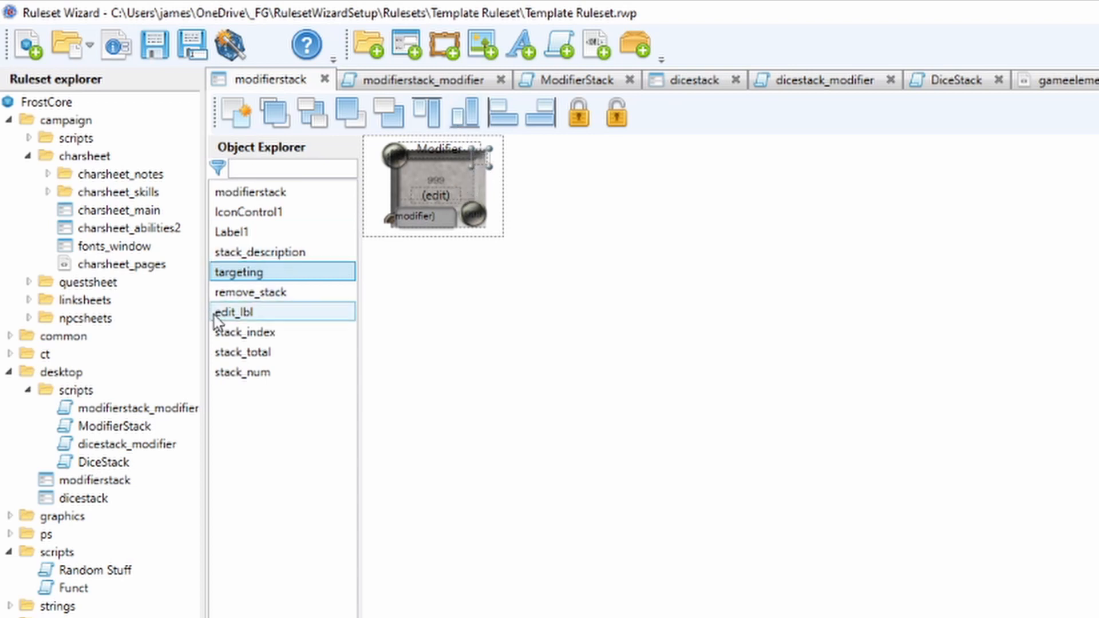
left_click(240, 293)
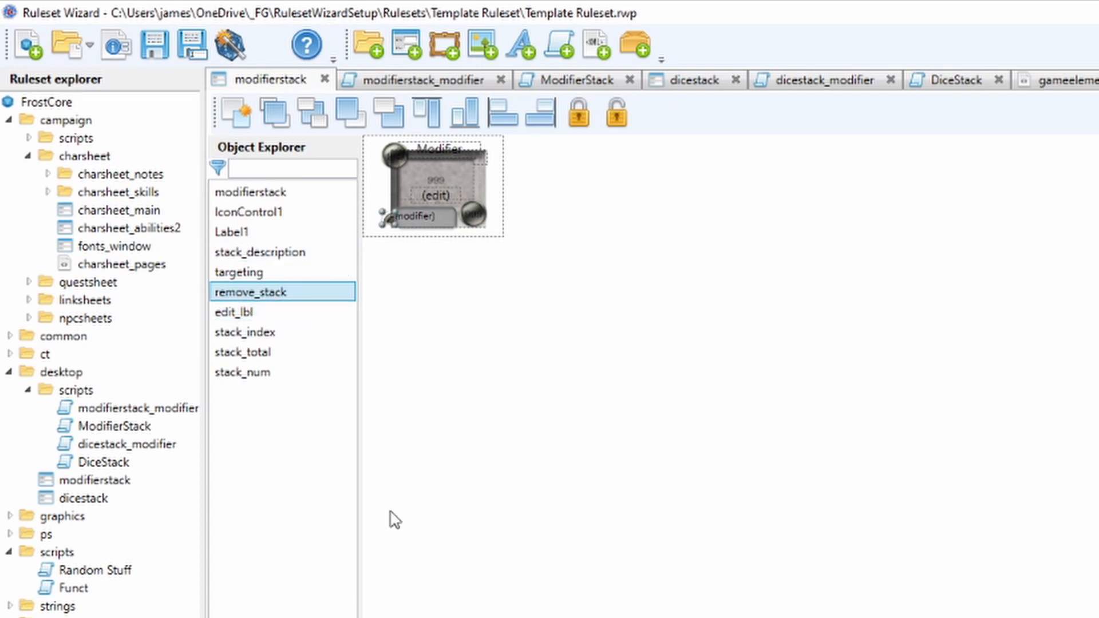
Switch to Fantasy Grounds, add alpha, beta and cappa to the Modifier stack, and remove the beta entry.
key("alt+Tab")
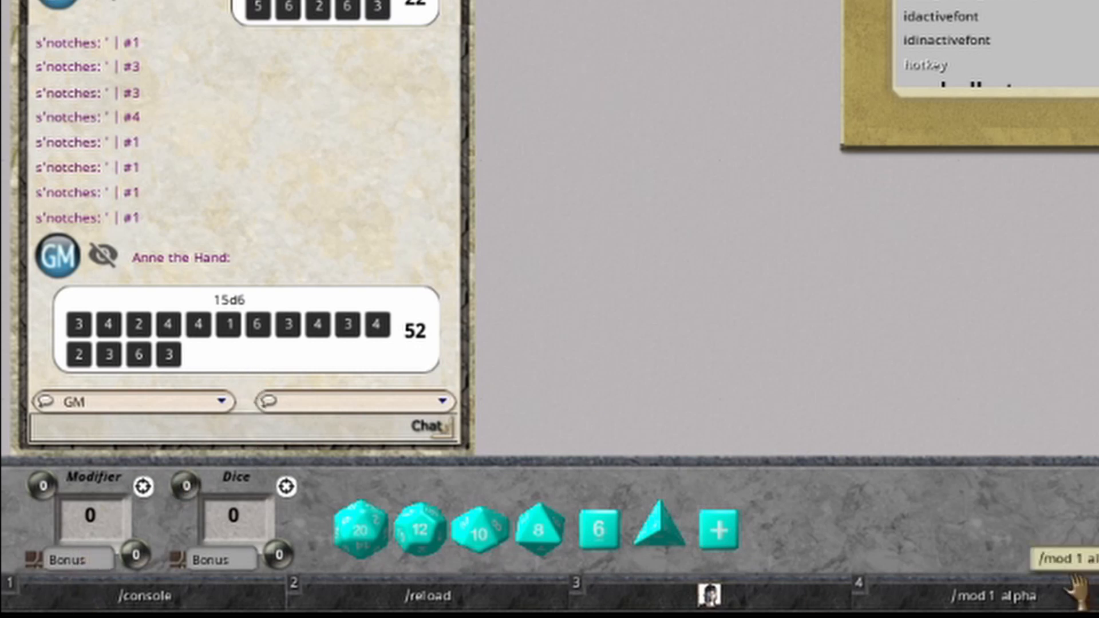
left_click(1098, 595)
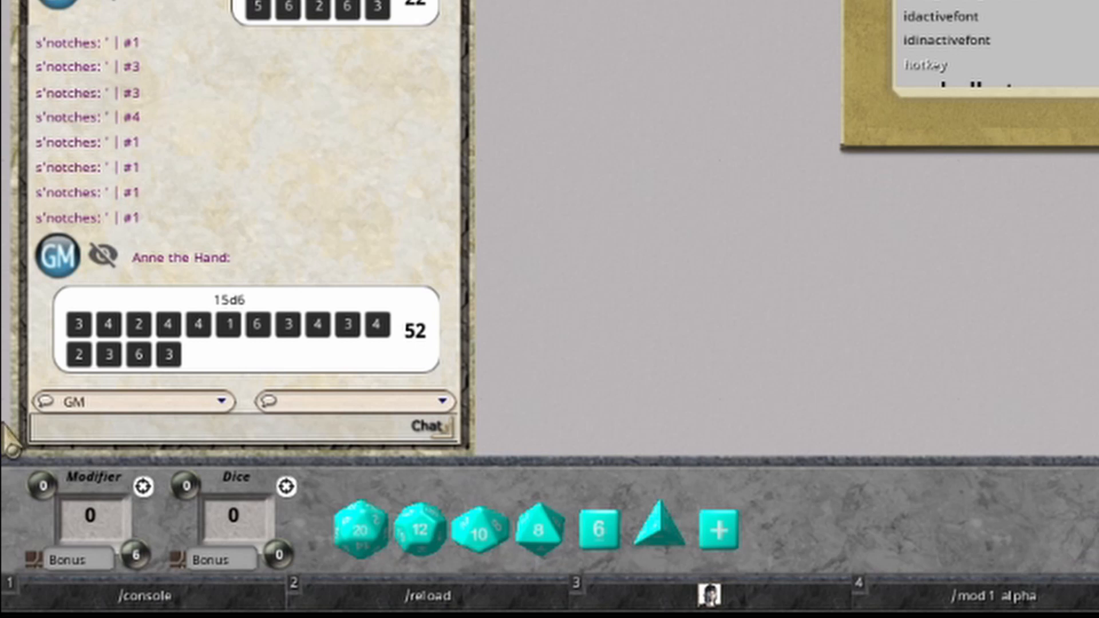
key("ctrl")
mouse_move(135, 560)
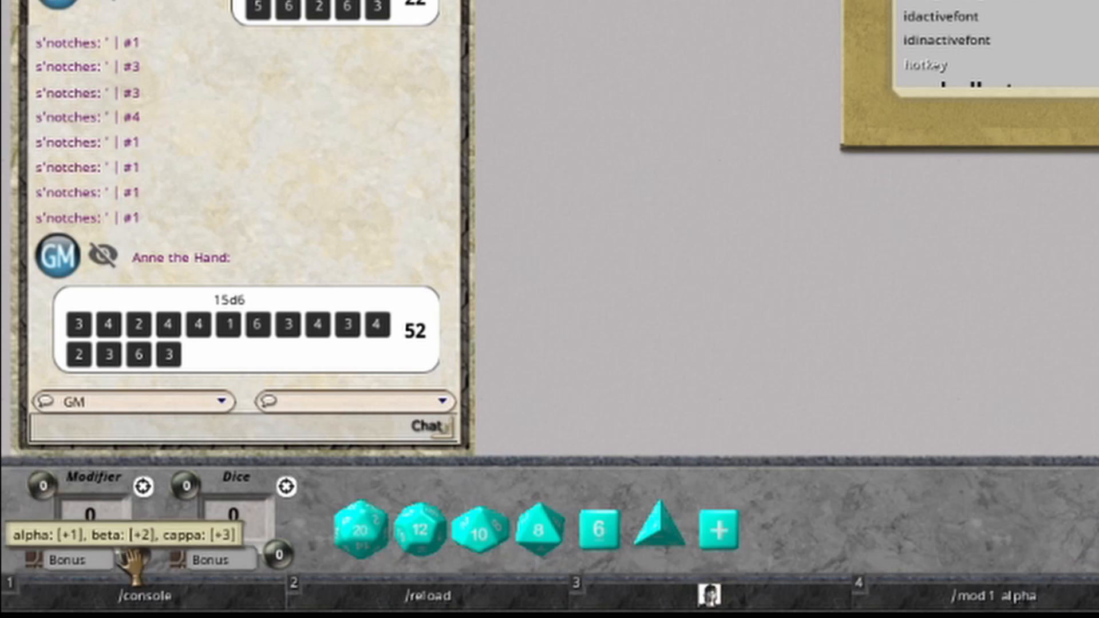
left_click(41, 486, "ctrl")
key("ctrl+1")
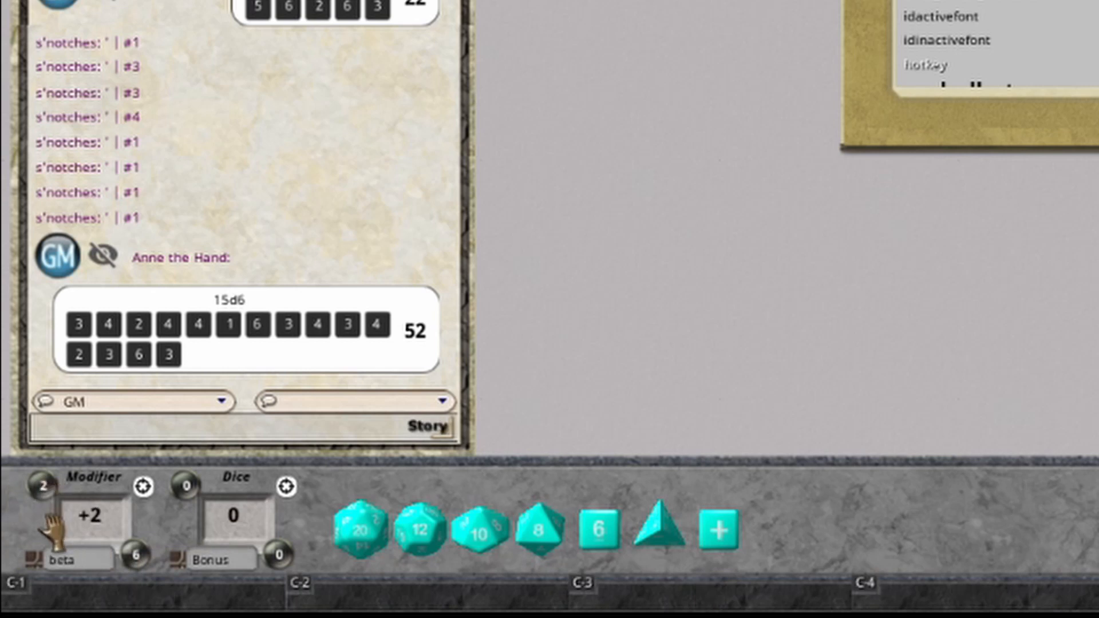
left_click(33, 570)
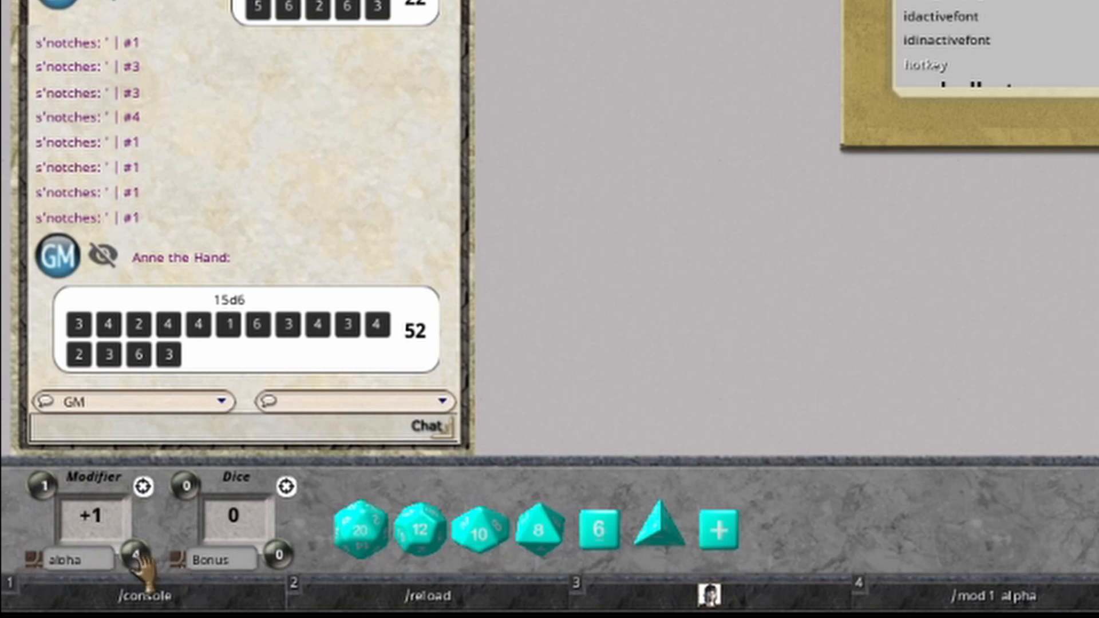
mouse_move(140, 564)
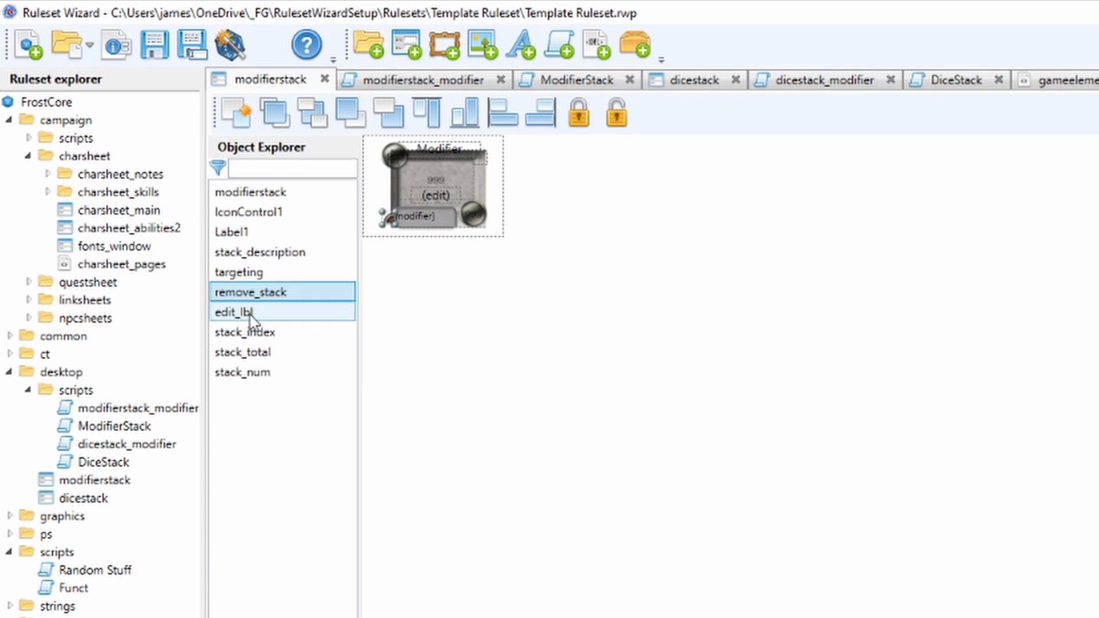
Check the edit_lbl control in Ruleset Wizard and raise the alpha modifier to +7 in Fantasy Grounds.
left_click(251, 316)
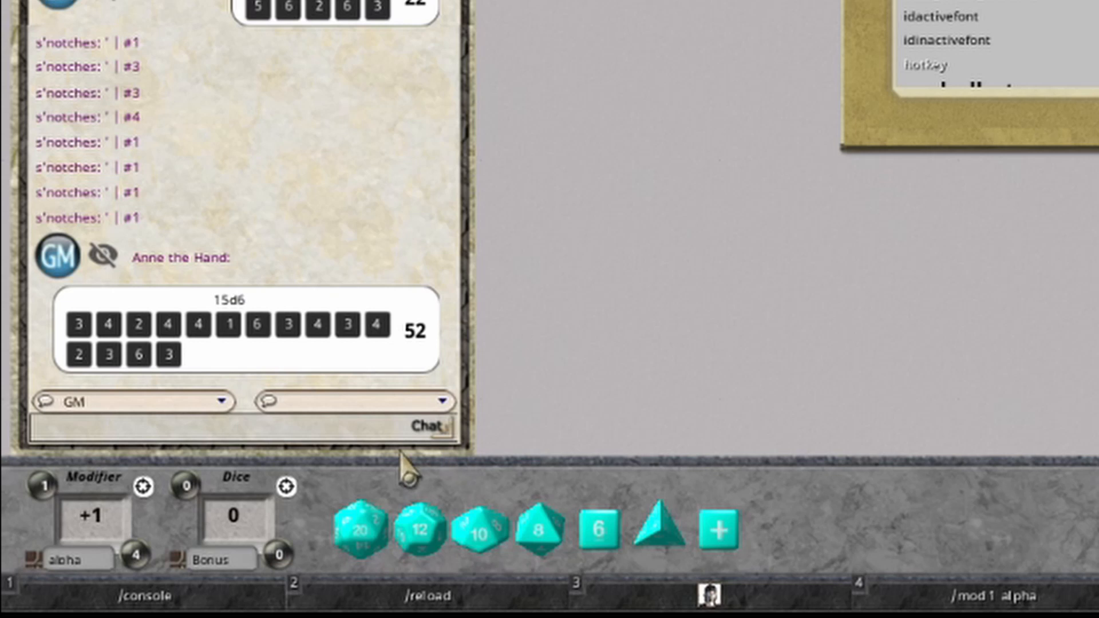
left_click(98, 510)
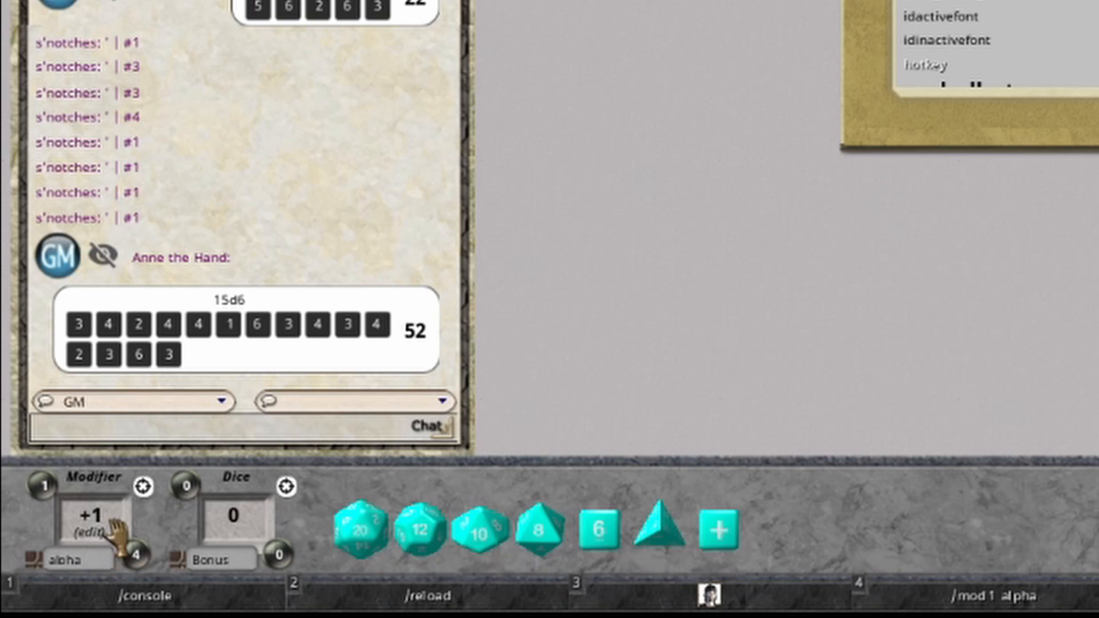
key("ctrl")
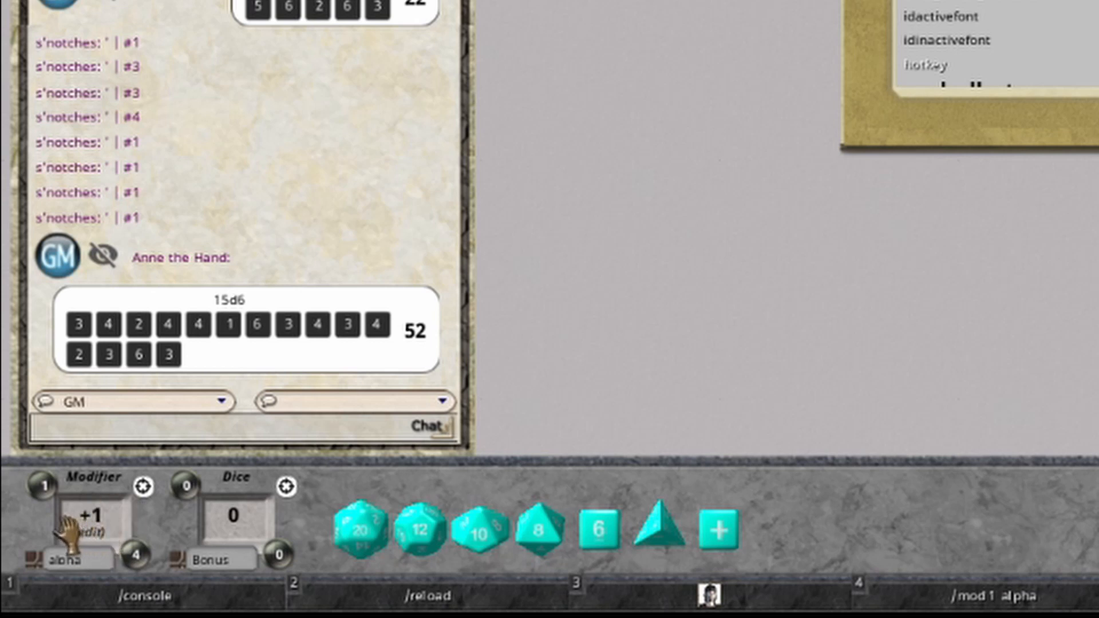
scroll(92, 524, "up", 5)
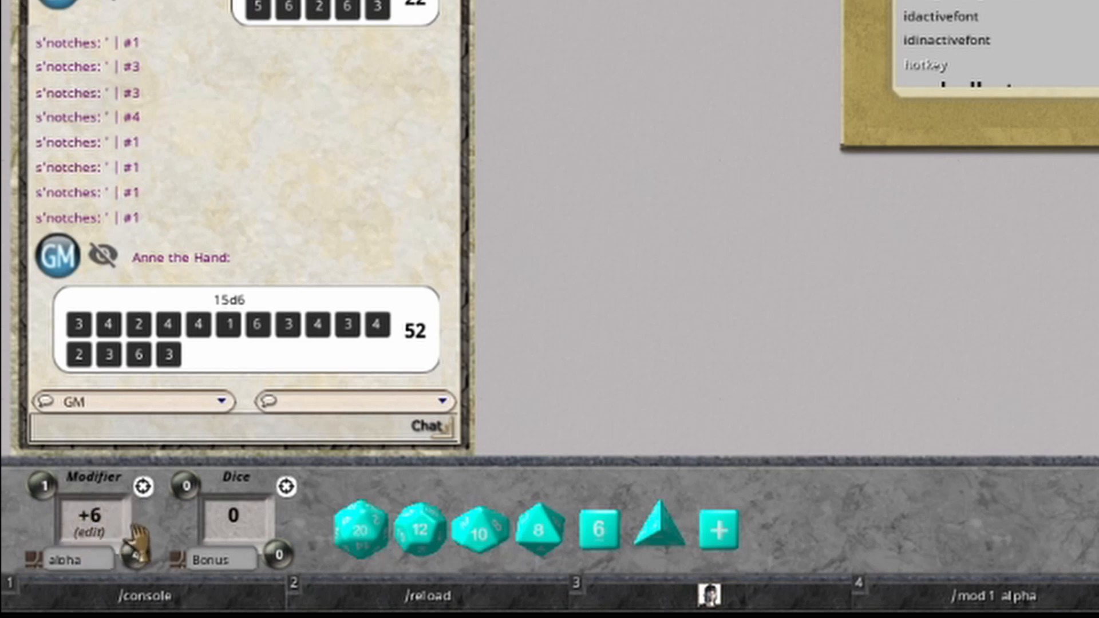
scroll(138, 538, "up", 1)
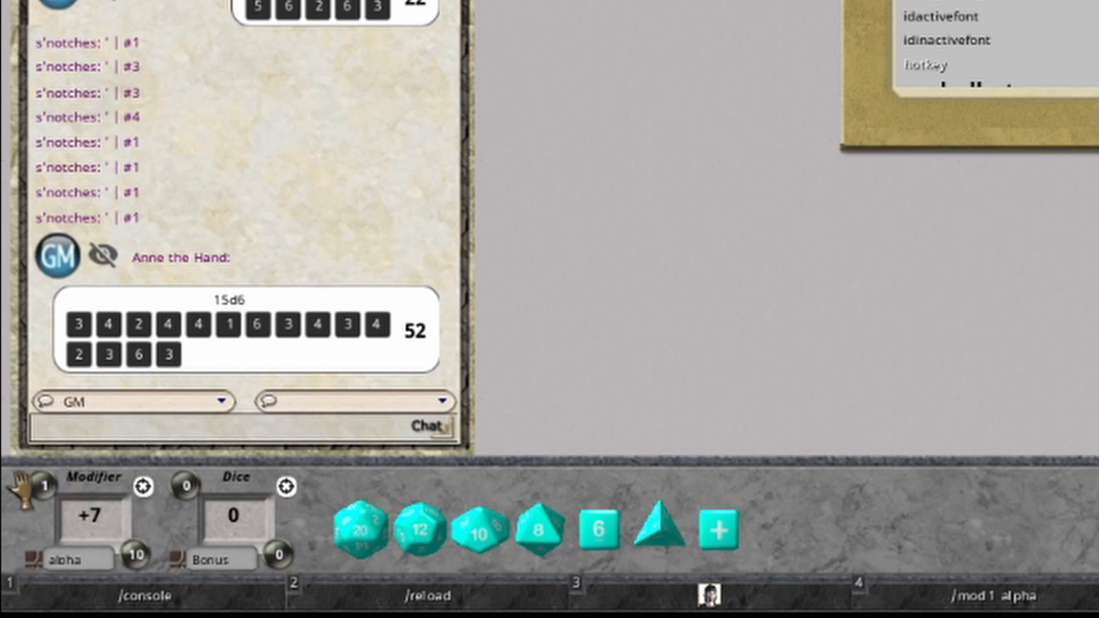
Bring up the alpha entry in the Modifier stack and raise its modifier to +14.
key("ctrl")
left_click(40, 485, "ctrl")
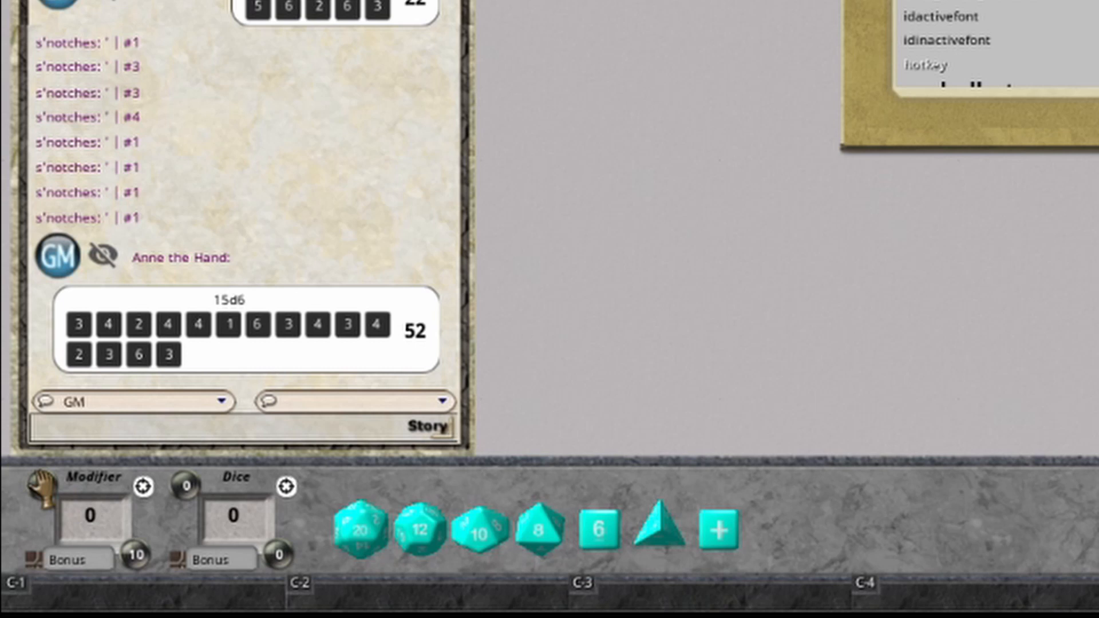
scroll(41, 486, "up", 1)
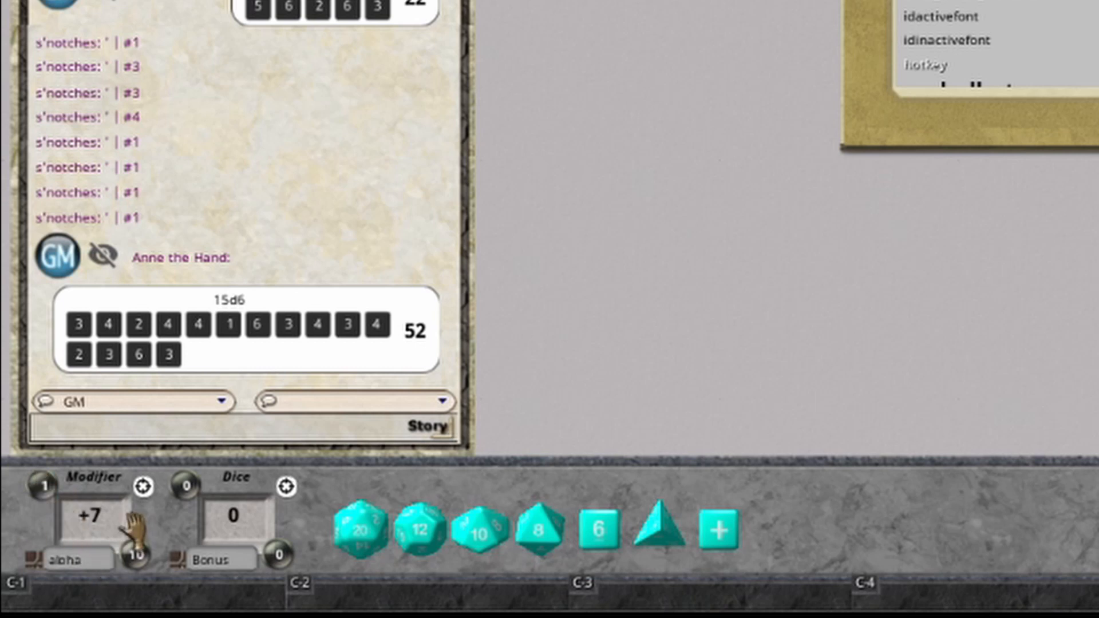
left_click(103, 514)
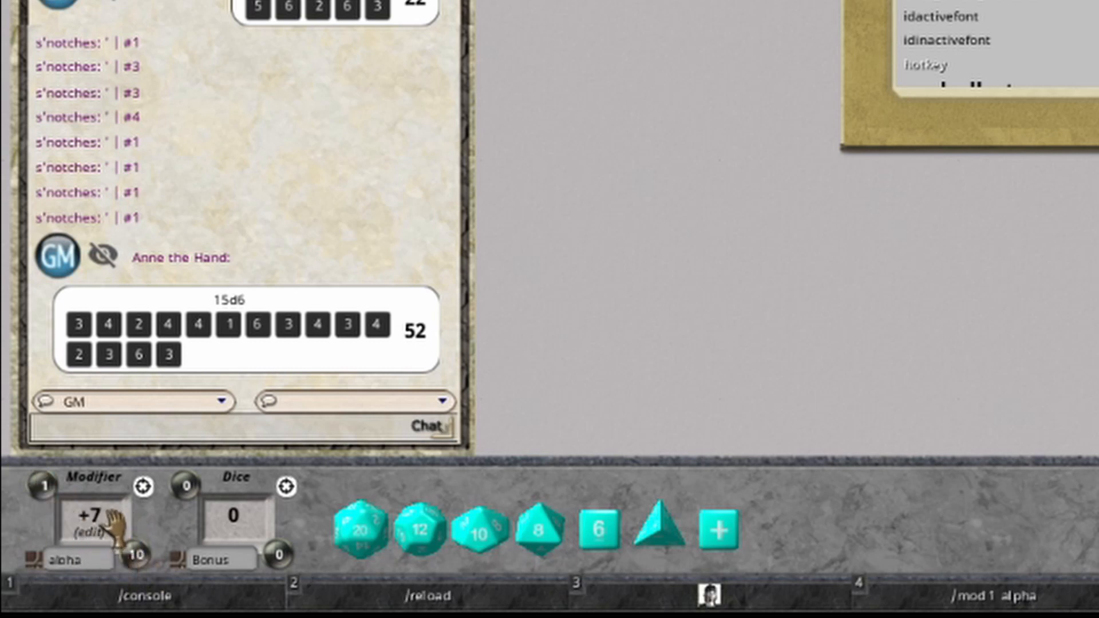
left_click(214, 527)
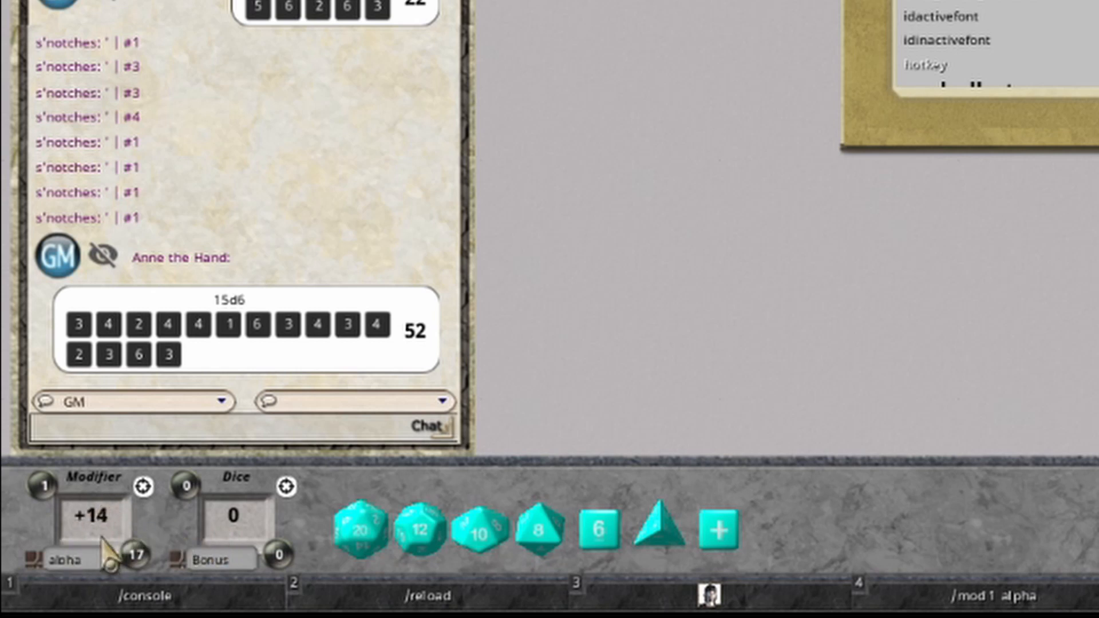
left_click(95, 513)
key("BackSpace")
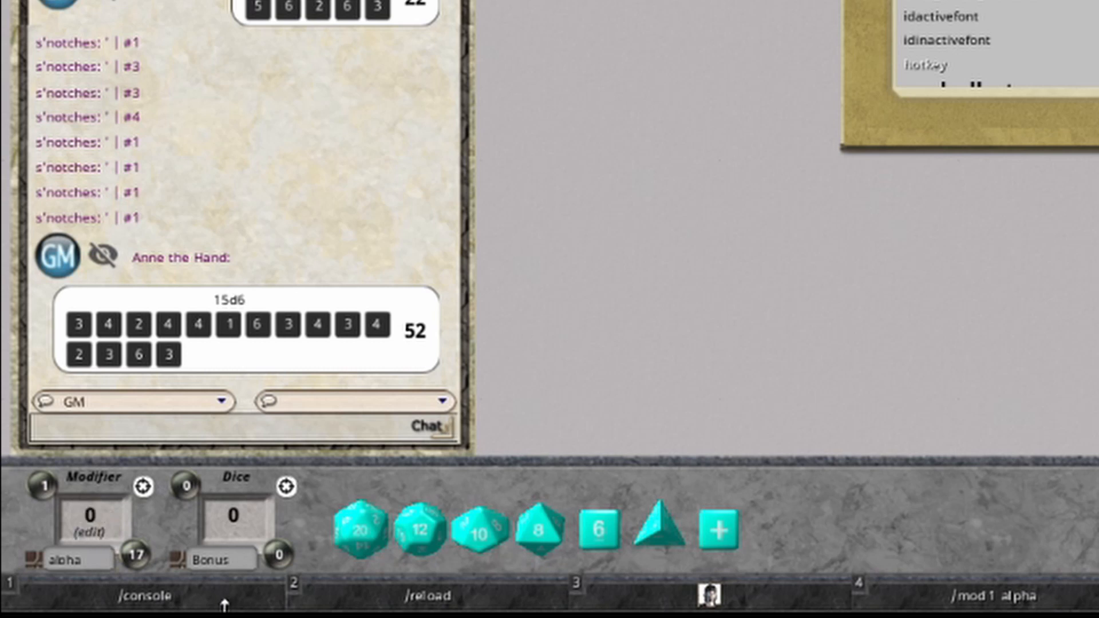
key("Escape")
Switch to Ruleset Wizard and inspect the modifierstack window's stack_index and stack_total controls.
mouse_move(137, 557)
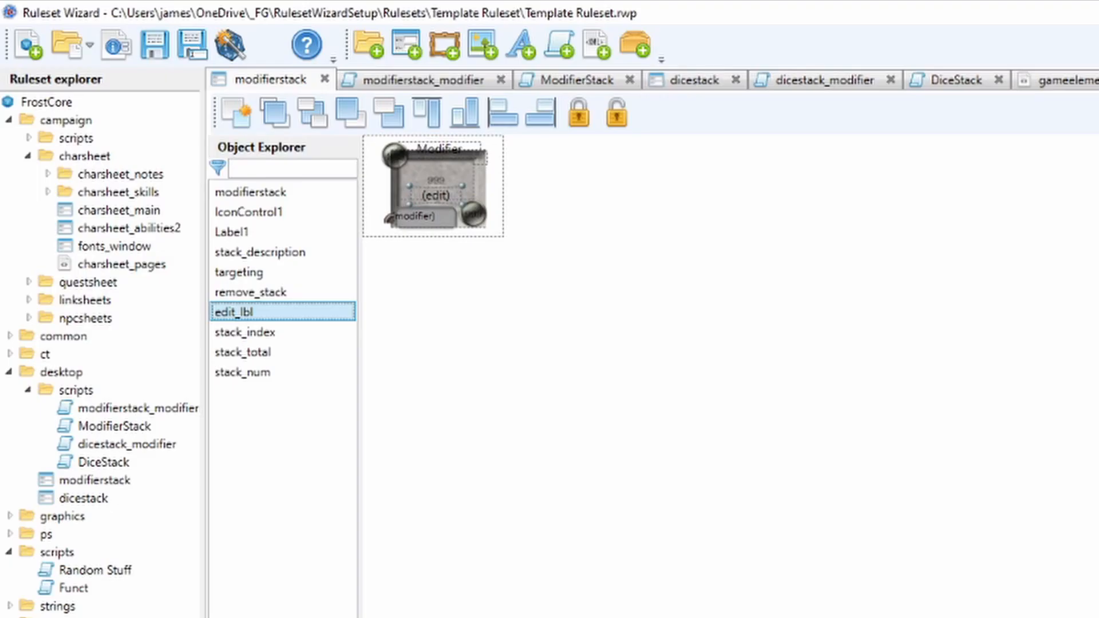
left_click(272, 333)
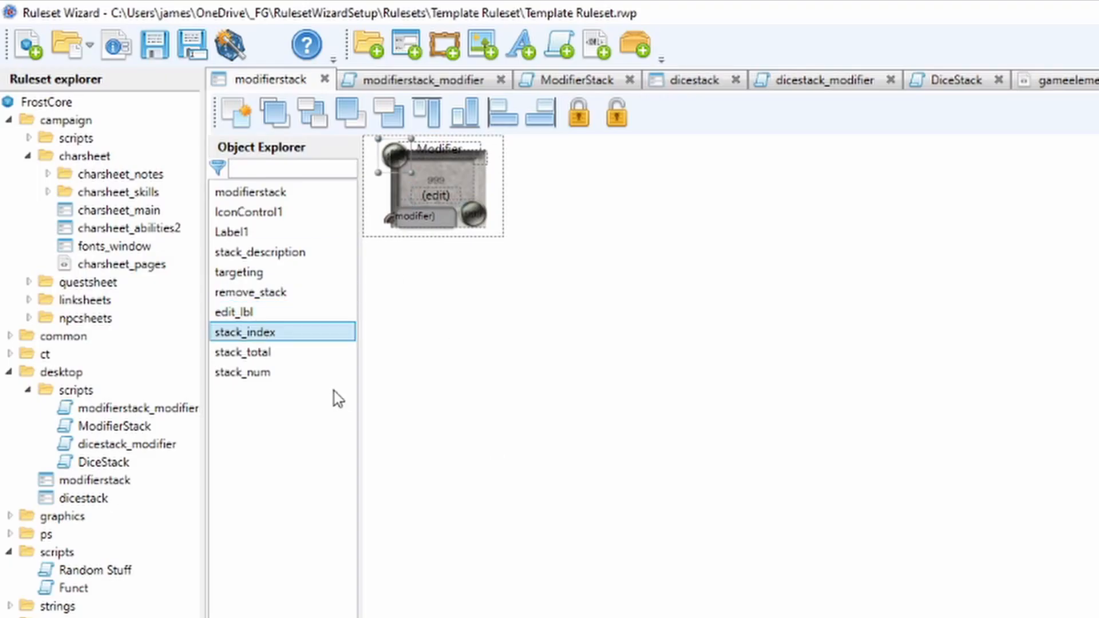
left_click(268, 353, "ctrl")
left_click(264, 359)
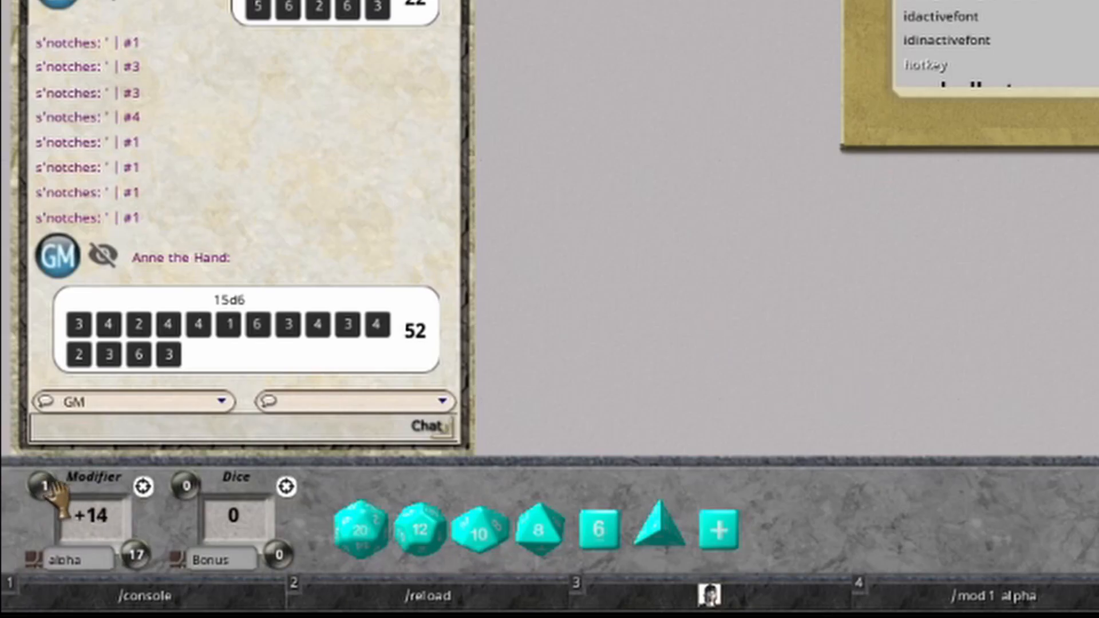
Switch to Fantasy Grounds and set the Modifier stack's Bonus entry to +10 and the Dice stack's Bonus to +14.
scroll(43, 486, "down", 1)
scroll(43, 486, "up", 2)
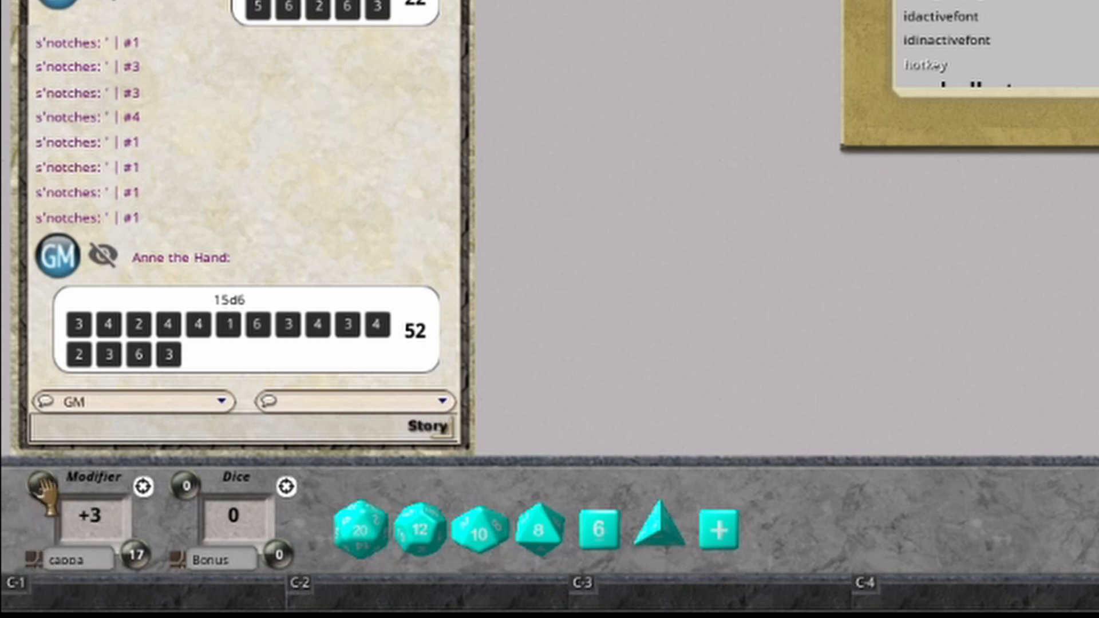
scroll(43, 487, "down", 1)
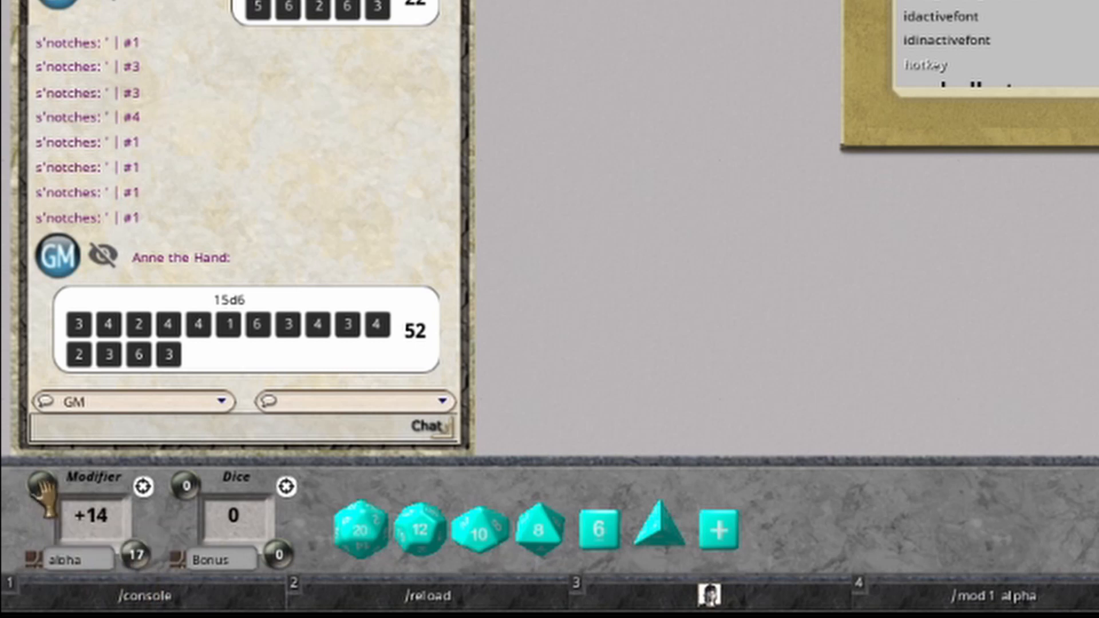
scroll(43, 486, "down", 1)
scroll(106, 520, "up", 10)
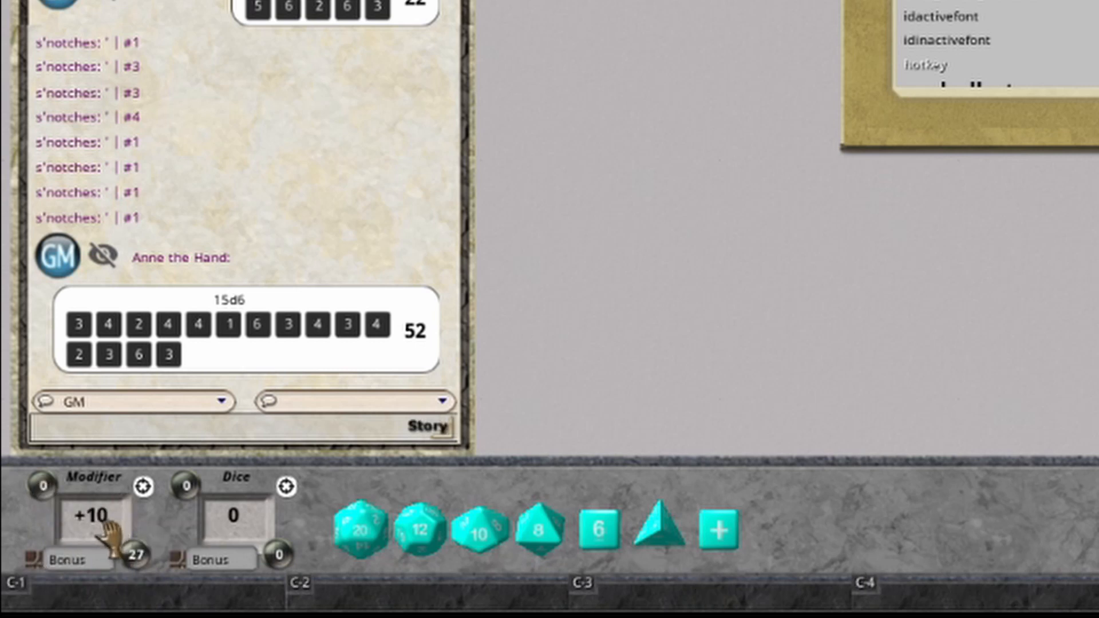
mouse_move(136, 554)
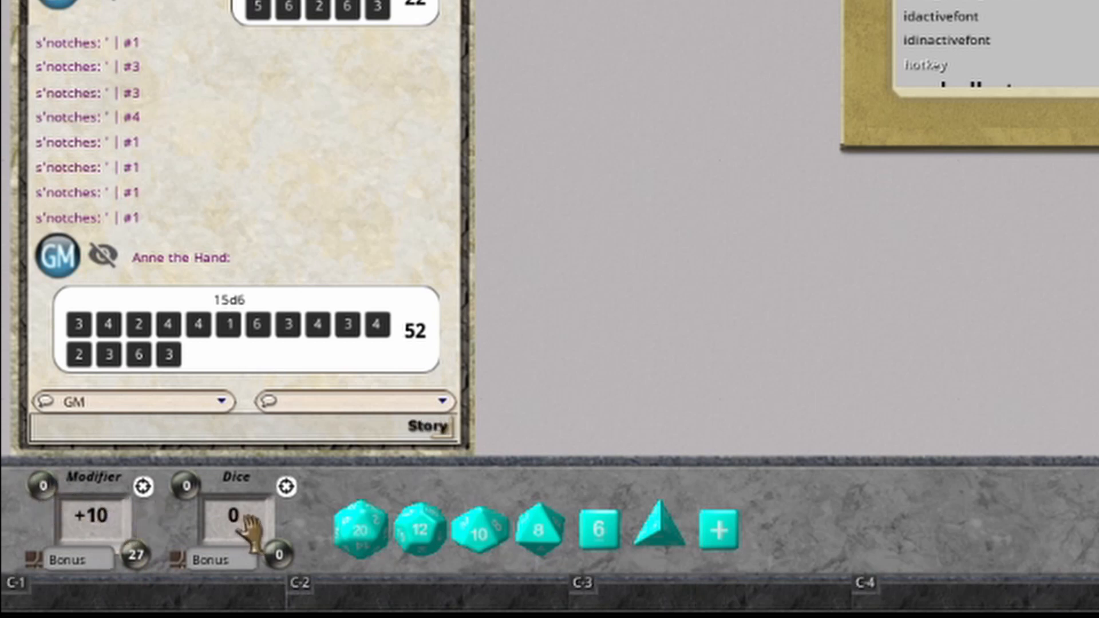
scroll(241, 520, "up", 14)
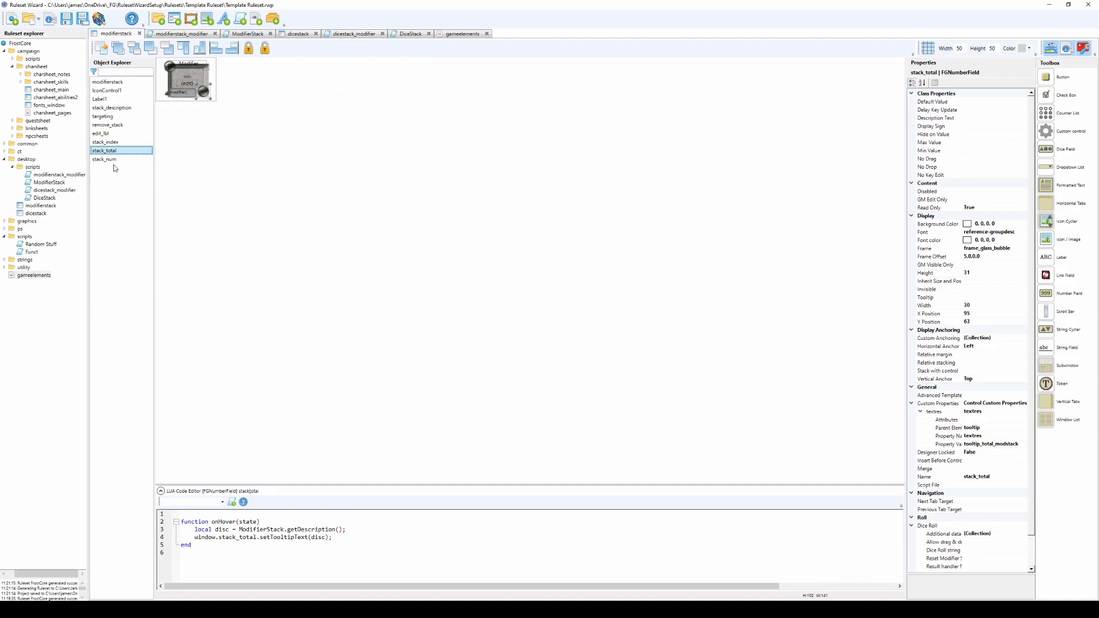
Switch to Ruleset Wizard and review the focus, wheel and enter handlers in the modifierstack_modifier script.
left_click(110, 160)
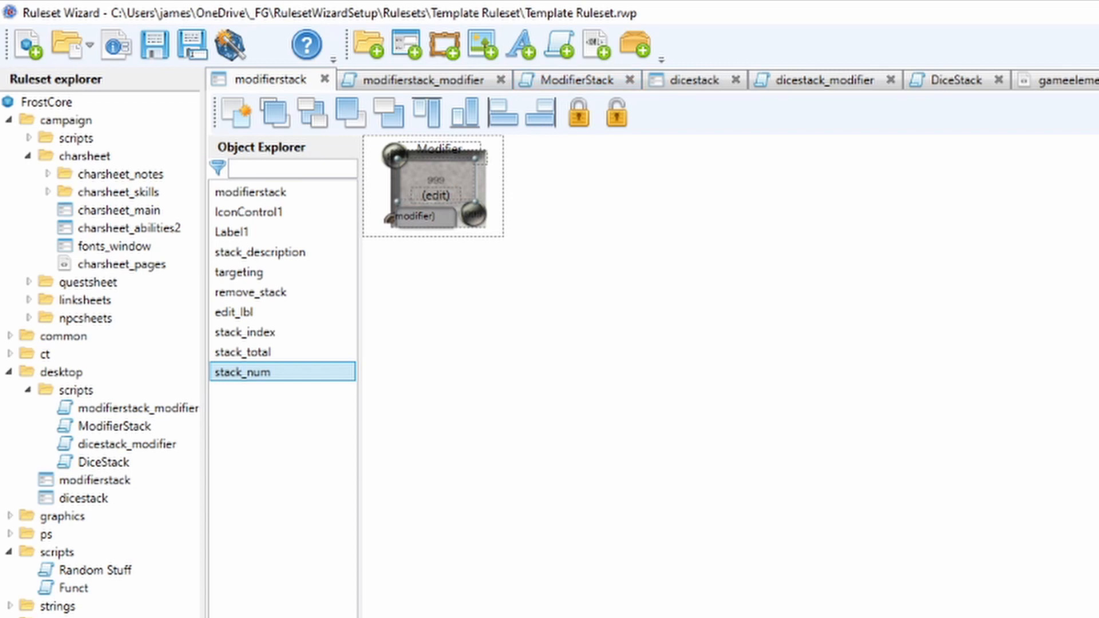
left_click(418, 80)
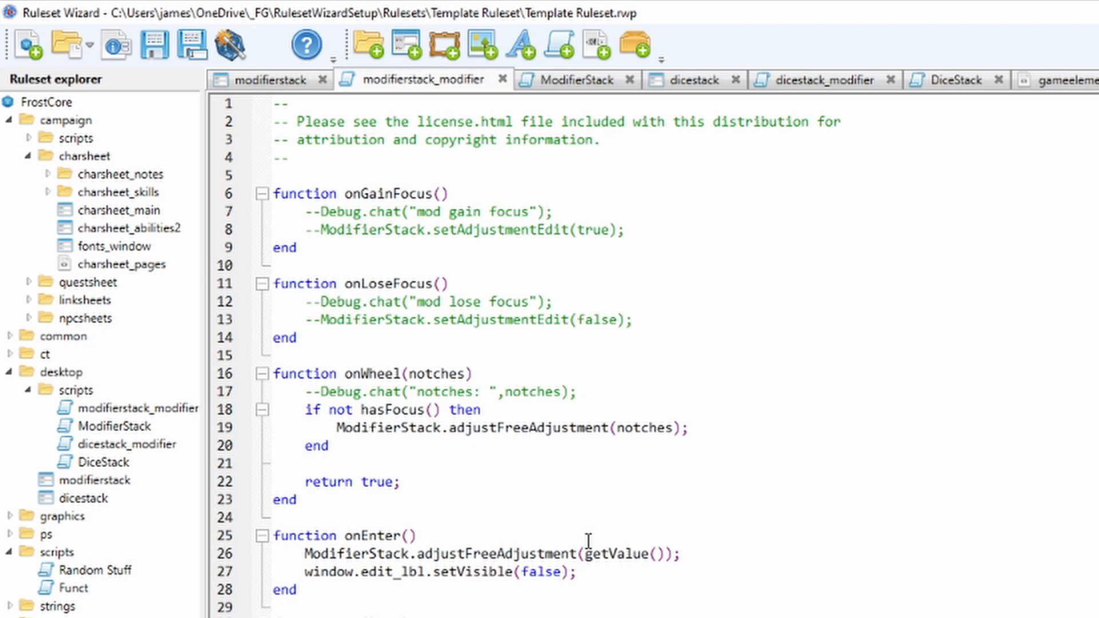
scroll(557, 509, "down", 1)
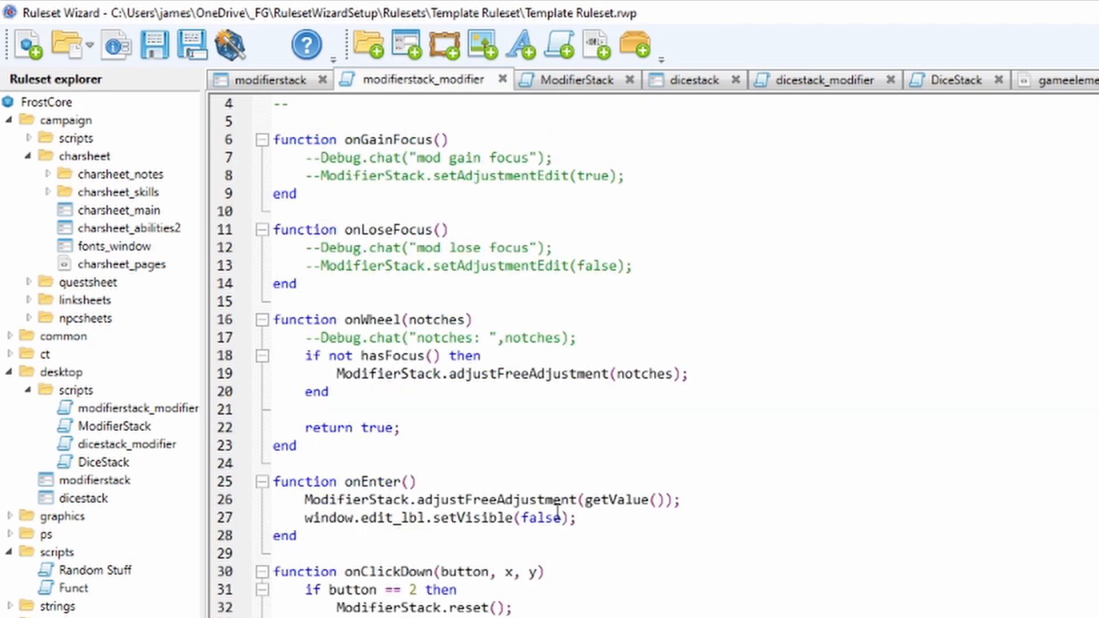
scroll(558, 510, "up", 1)
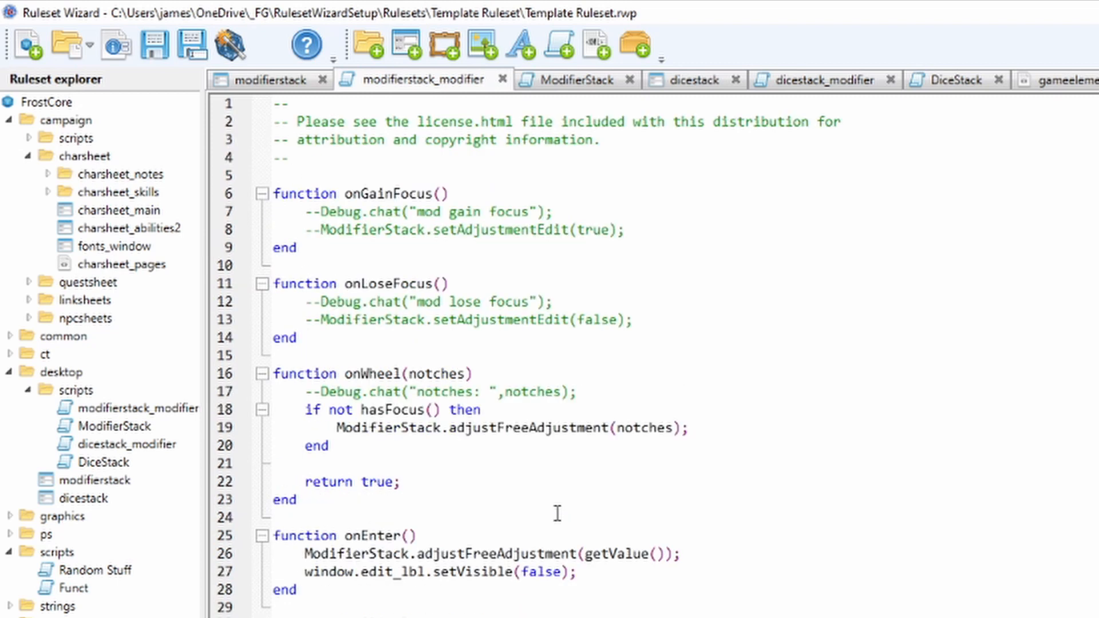
scroll(557, 514, "down", 1)
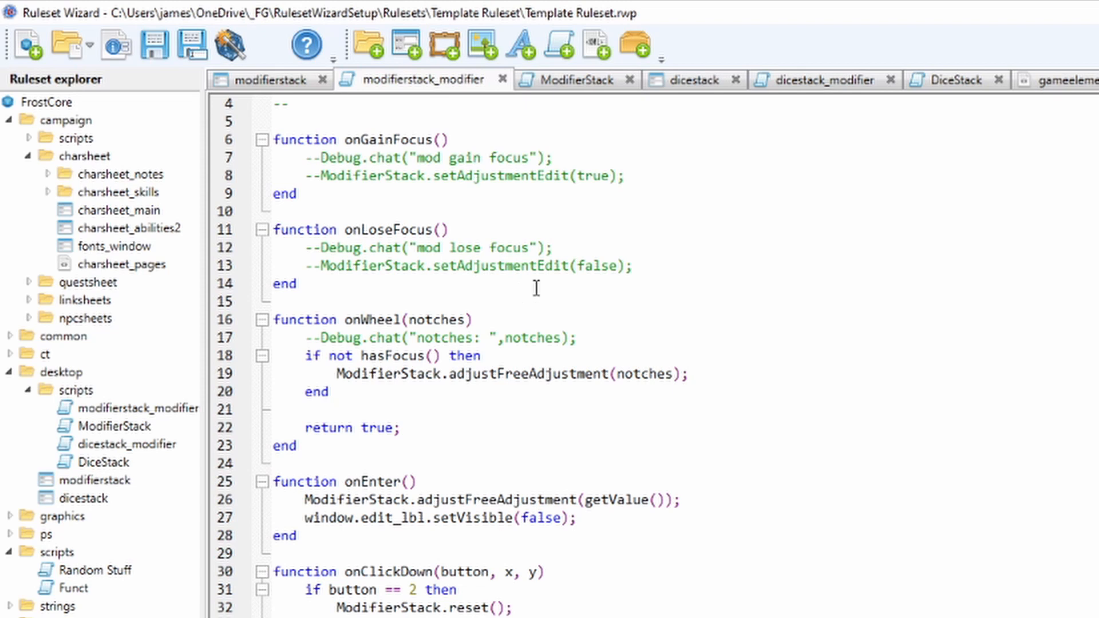
Compare the modifierstack window, its modifierstack_modifier script and the ModifierStack script by viewing them in turn.
left_click(277, 83)
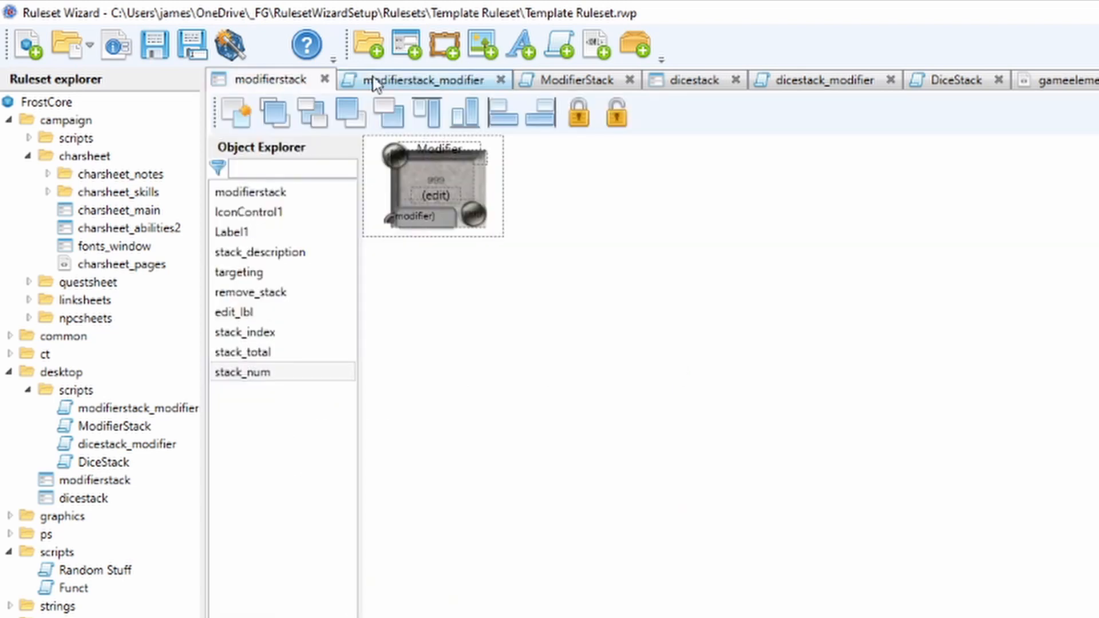
left_click(395, 81)
left_click(565, 80)
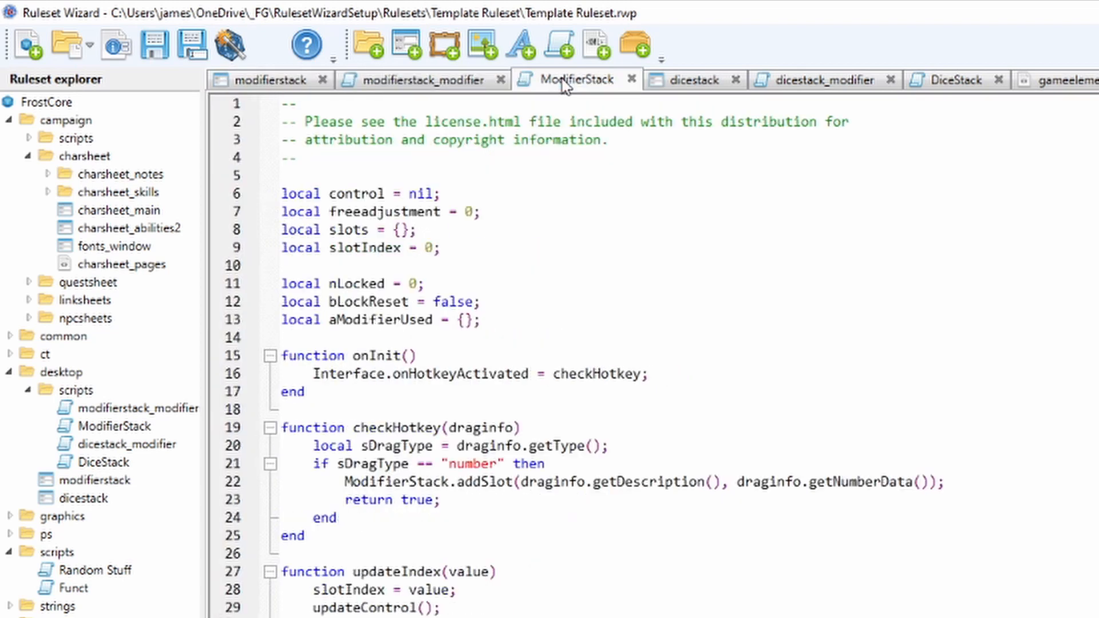
left_click(441, 83)
left_click(548, 86)
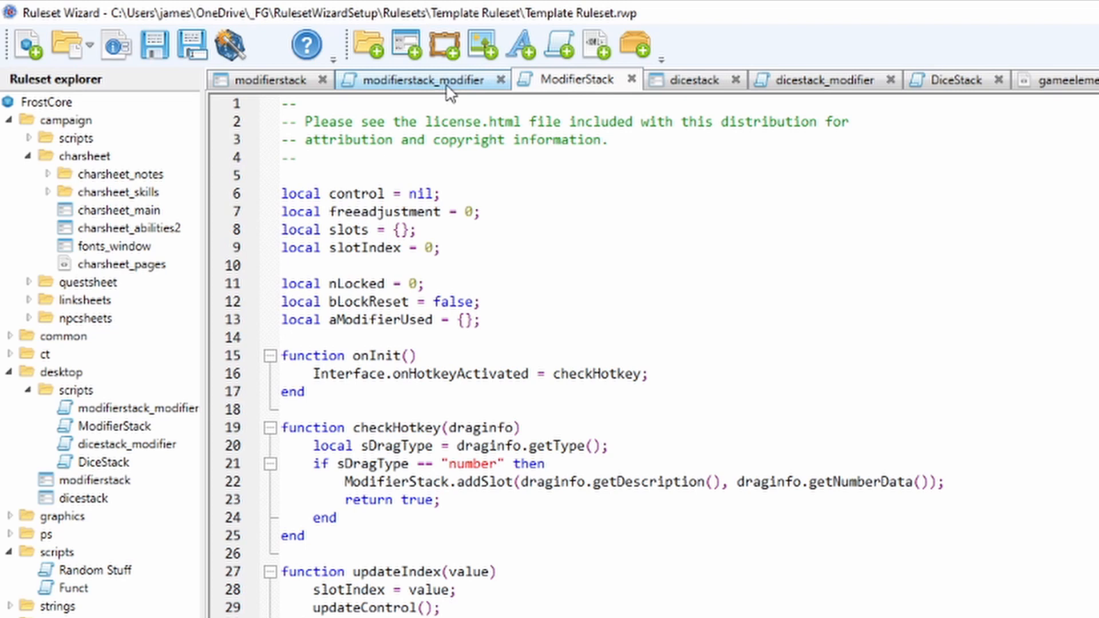
left_click(390, 81)
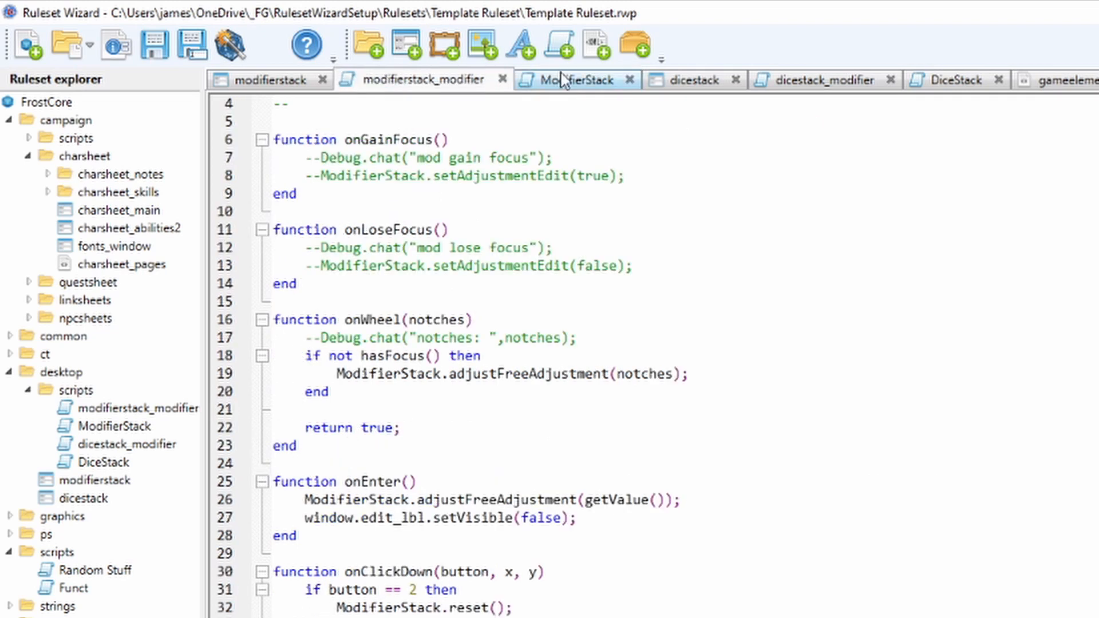
left_click(562, 76)
left_click(498, 83)
left_click(596, 83)
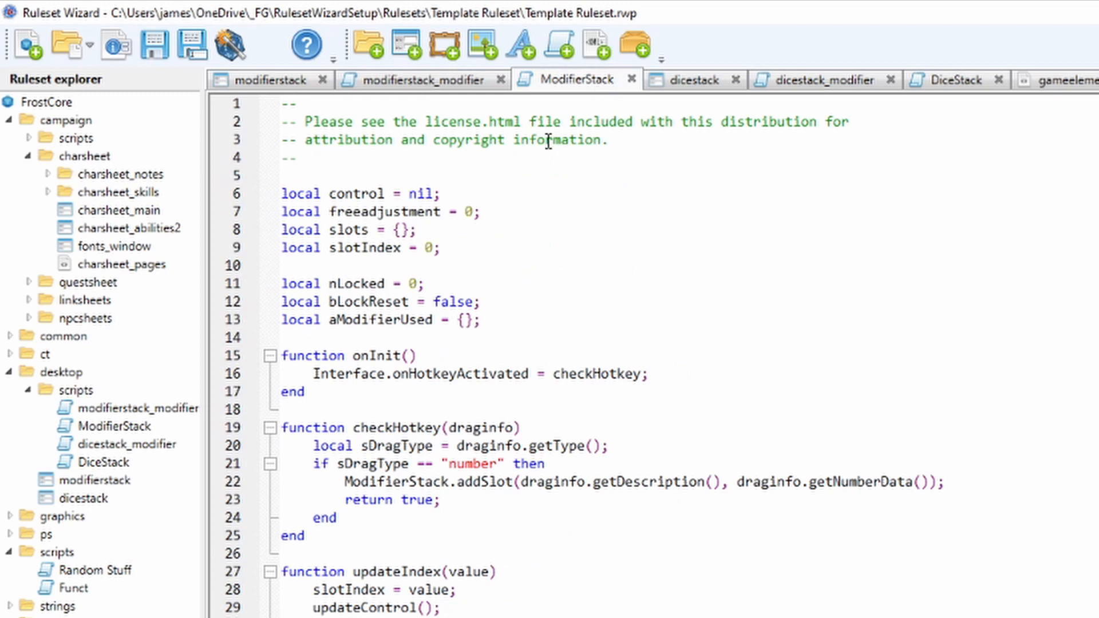
Read through the modifierstack_modifier script, from its wheel and enter handlers to onDrop and onDragStart.
left_click(399, 83)
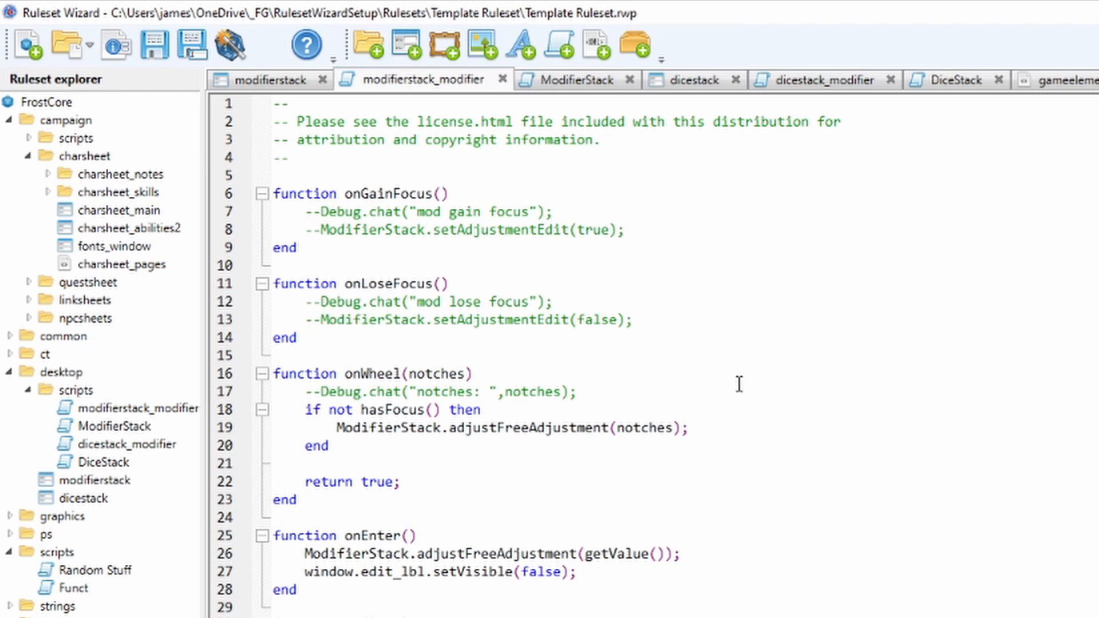
scroll(738, 385, "down", 1)
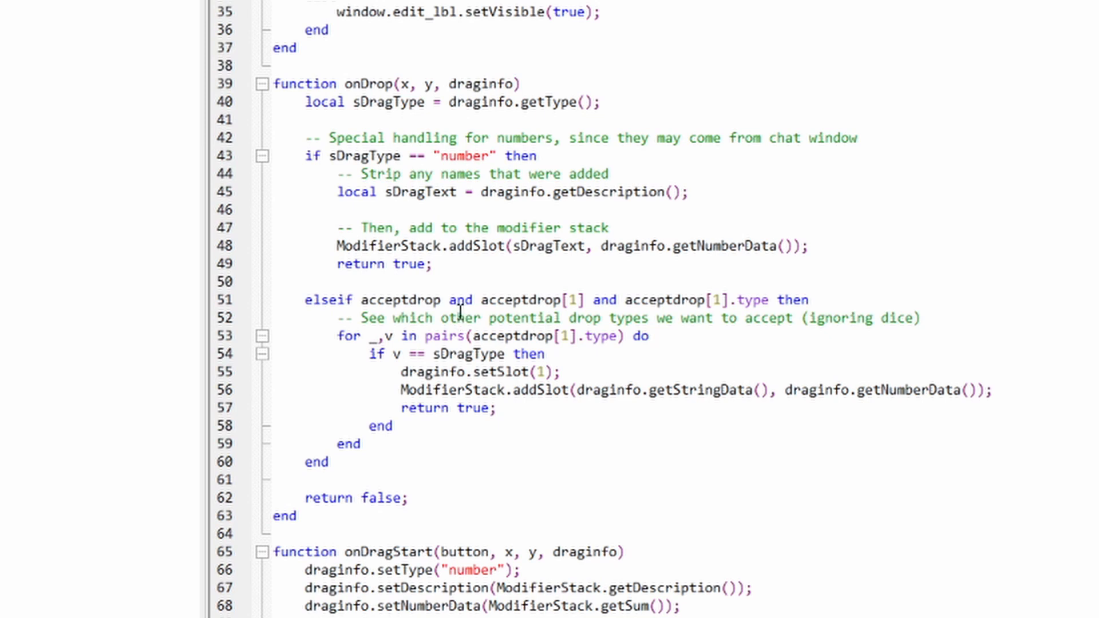
scroll(461, 315, "down", 1)
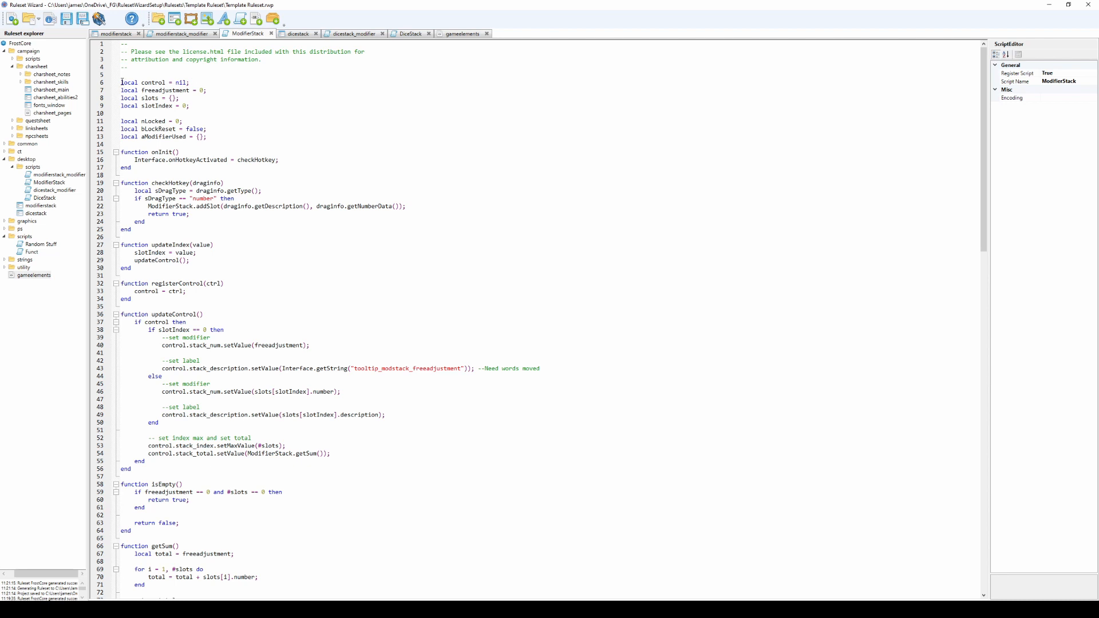
Examine the ModifierStack script's local variables and its functions from onInit through getTargeting.
left_click_drag(122, 83, 145, 137)
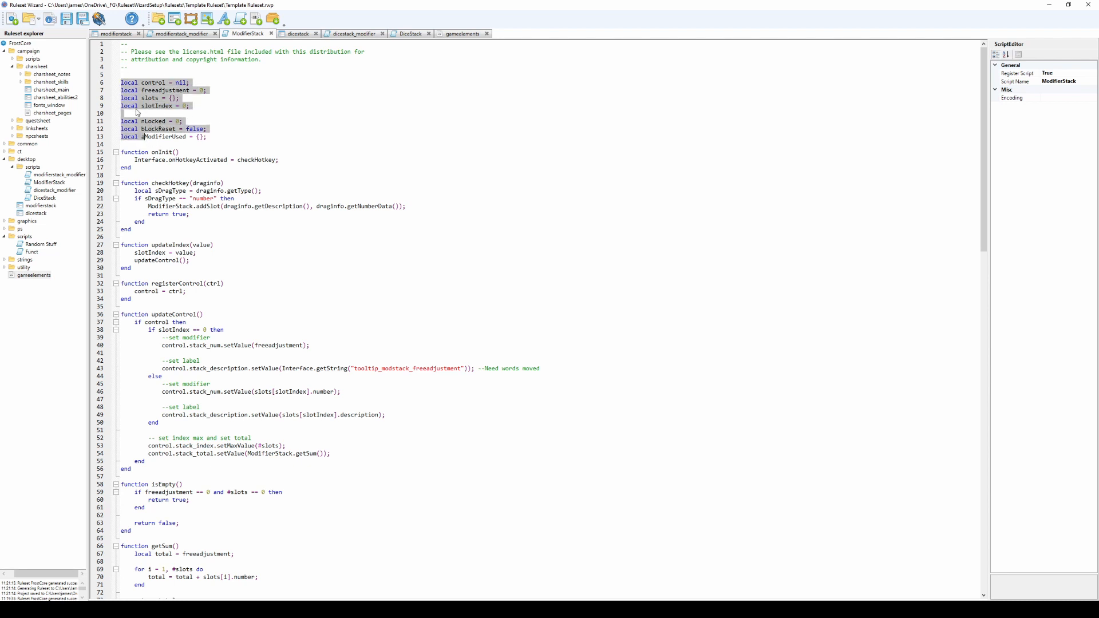
left_click(232, 138)
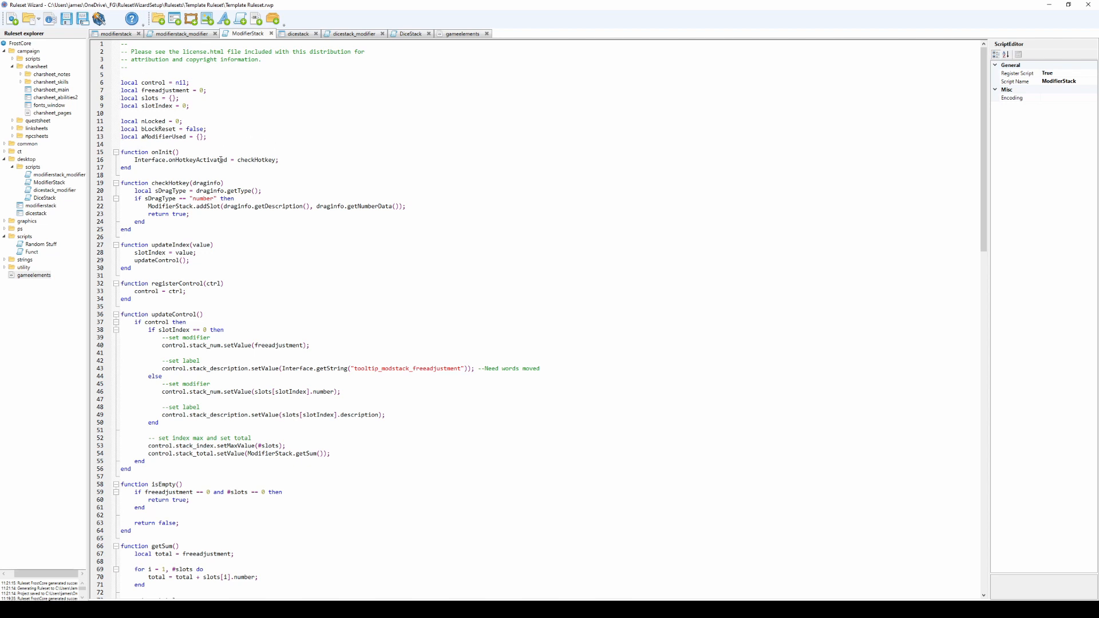
scroll(226, 271, "down", 1)
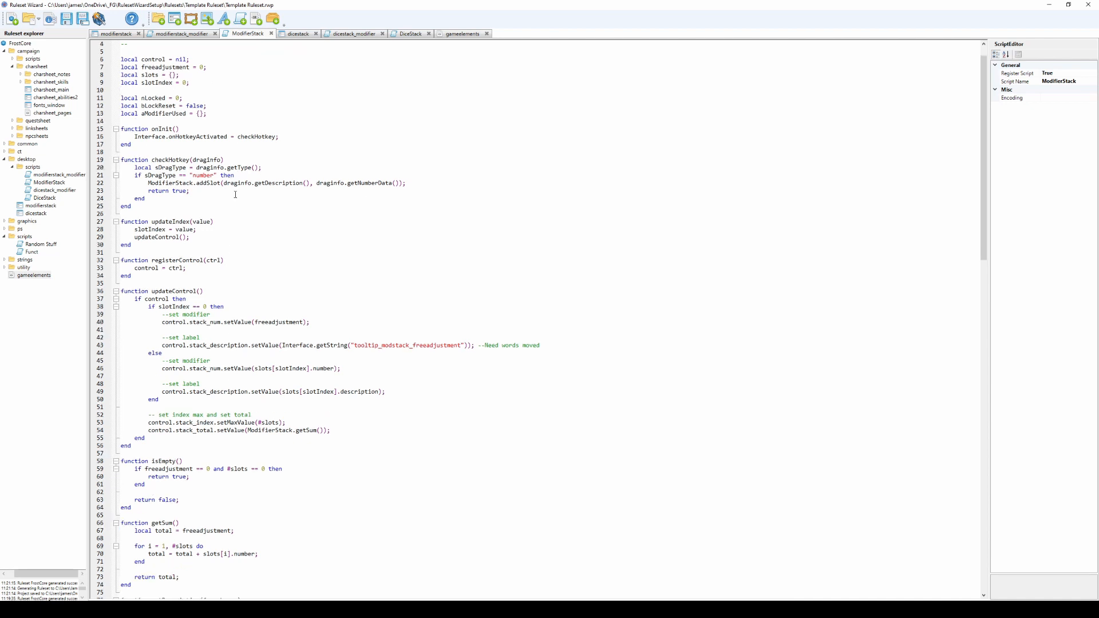
scroll(235, 194, "down", 20)
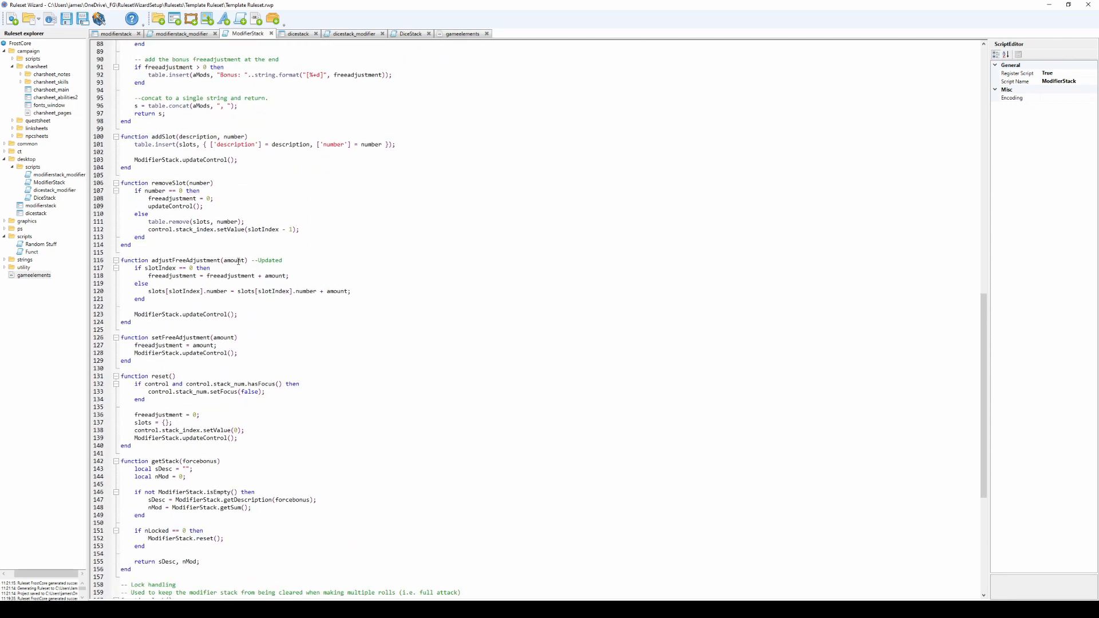
scroll(239, 265, "down", 11)
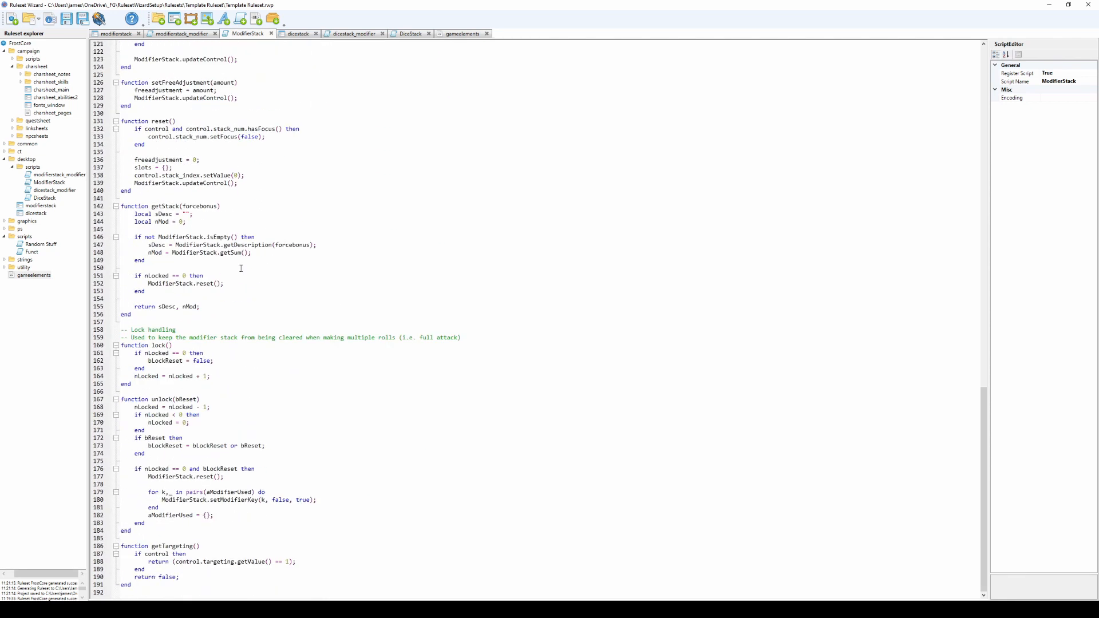
scroll(241, 268, "up", 20)
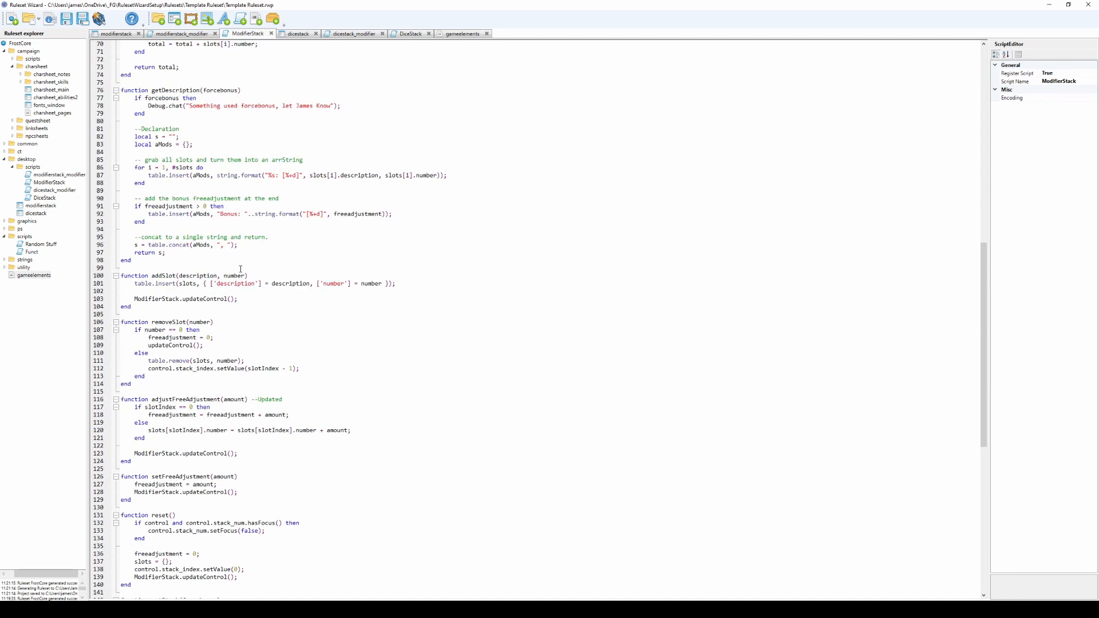
scroll(241, 269, "up", 14)
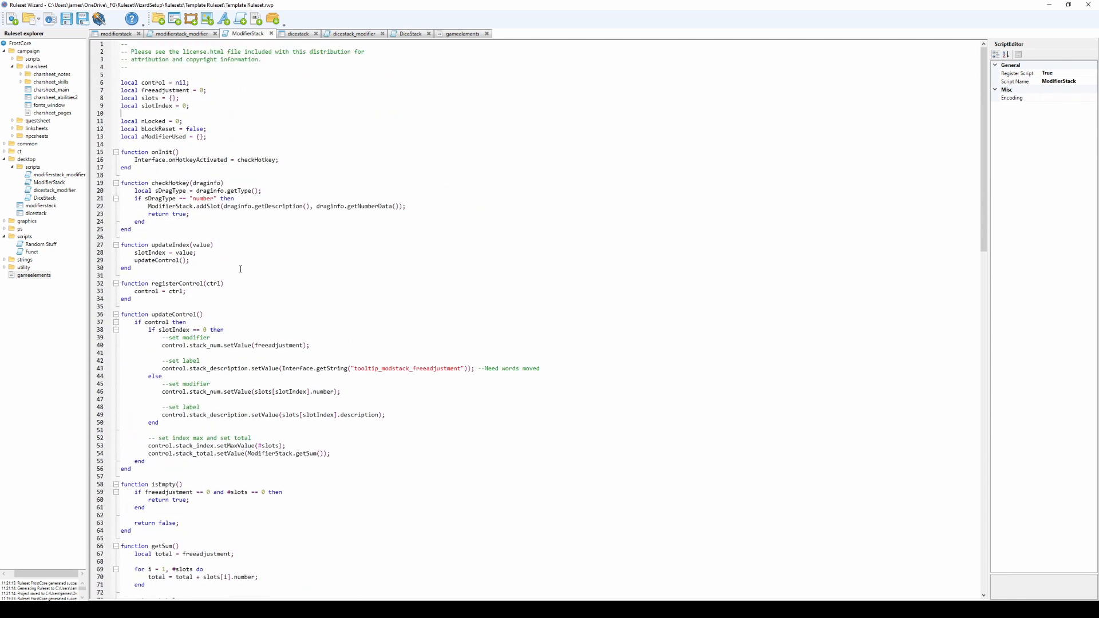
scroll(241, 268, "down", 13)
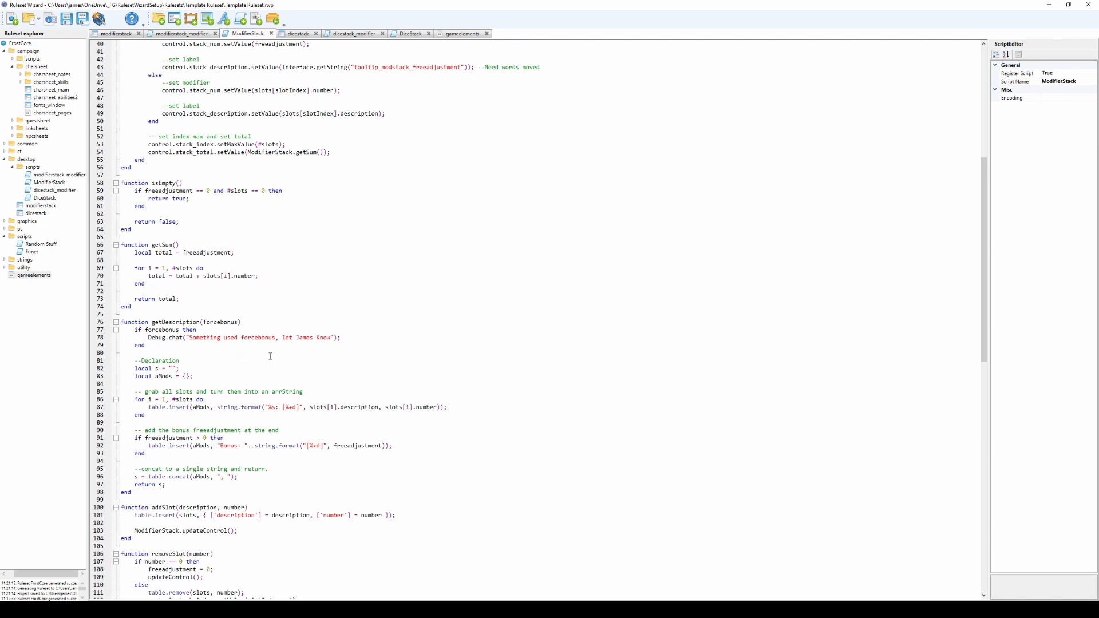
scroll(270, 352, "up", 2)
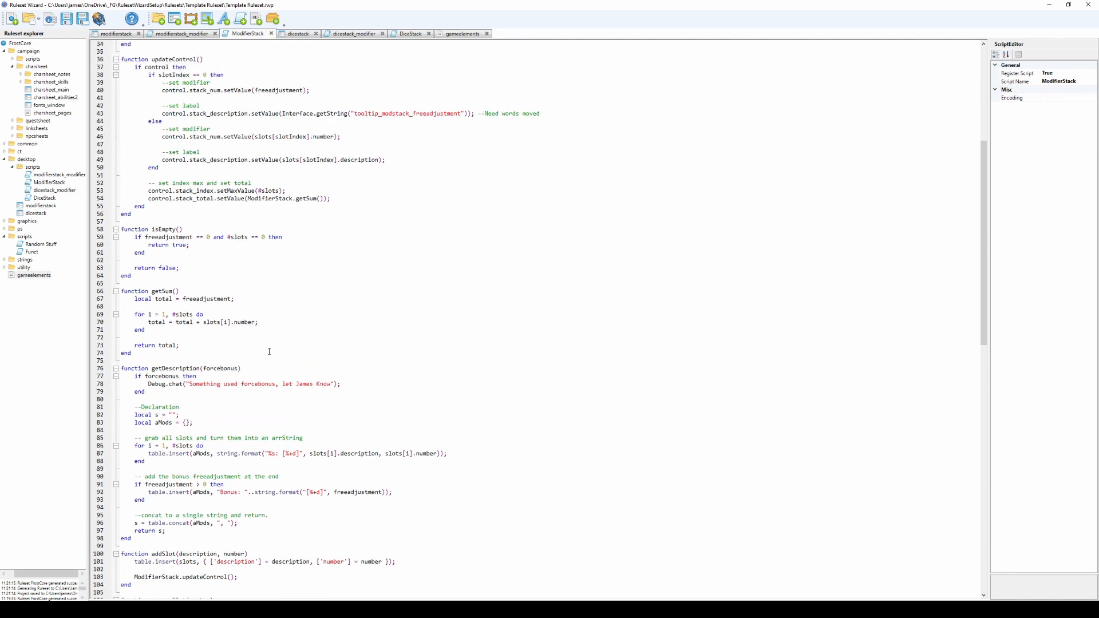
scroll(278, 350, "up", 11)
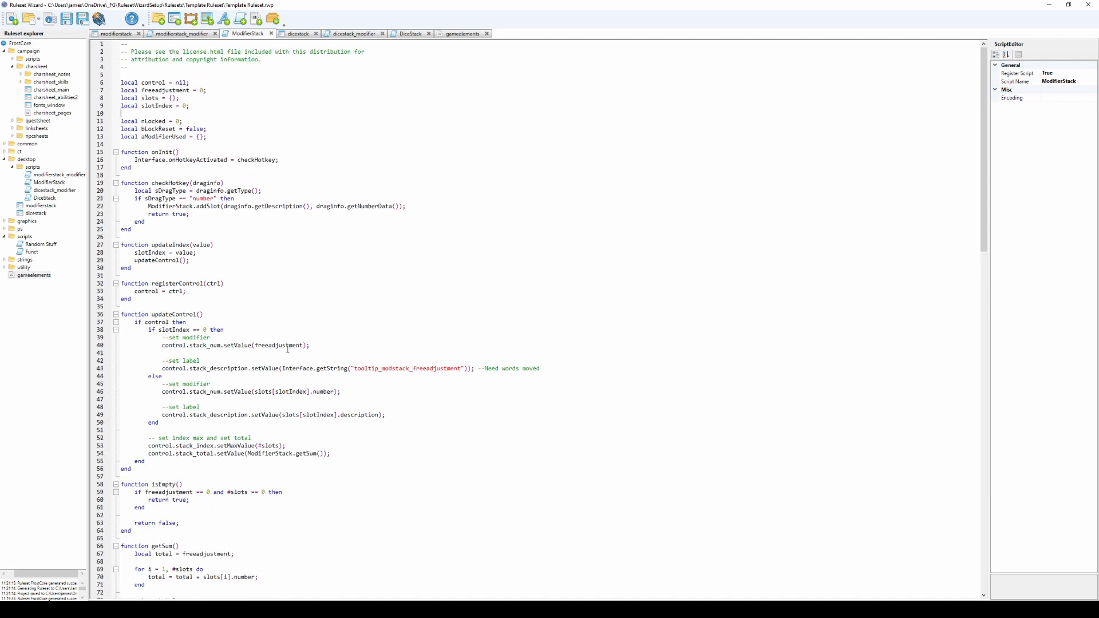
Compare the dicestack window with the modifierstack window and inspect the properties of dicestack's stack_num control.
left_click(285, 35)
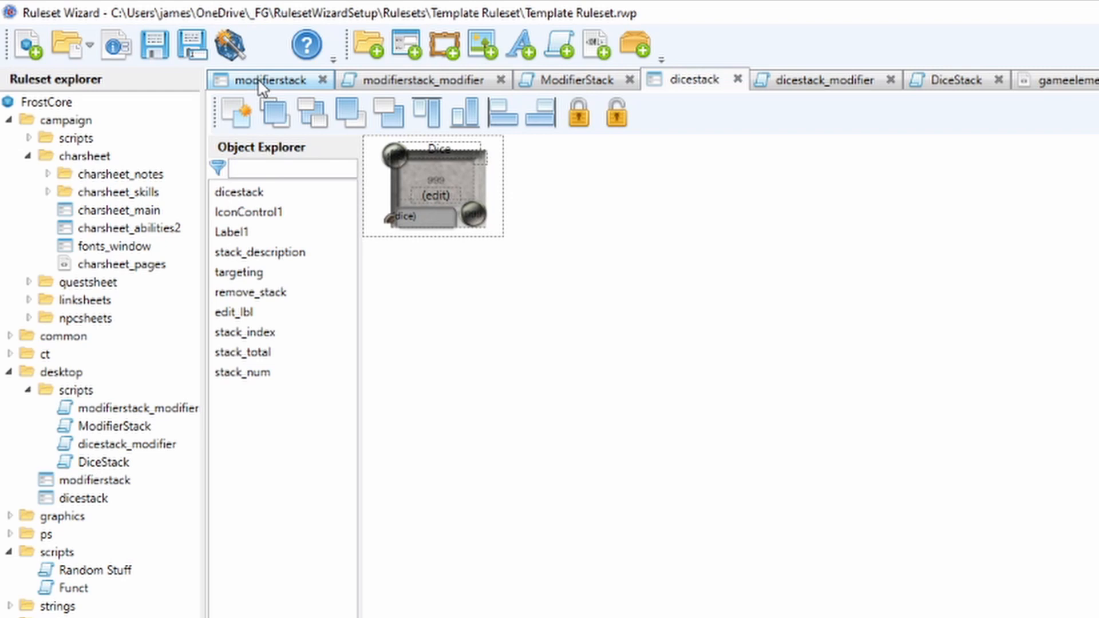
left_click(257, 80)
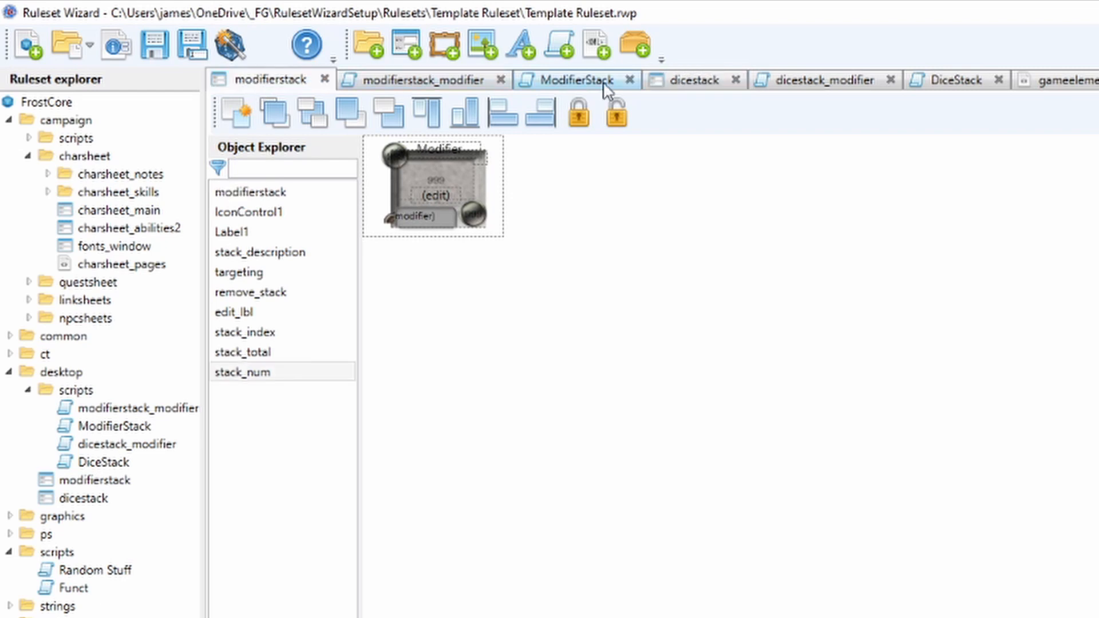
left_click(690, 80)
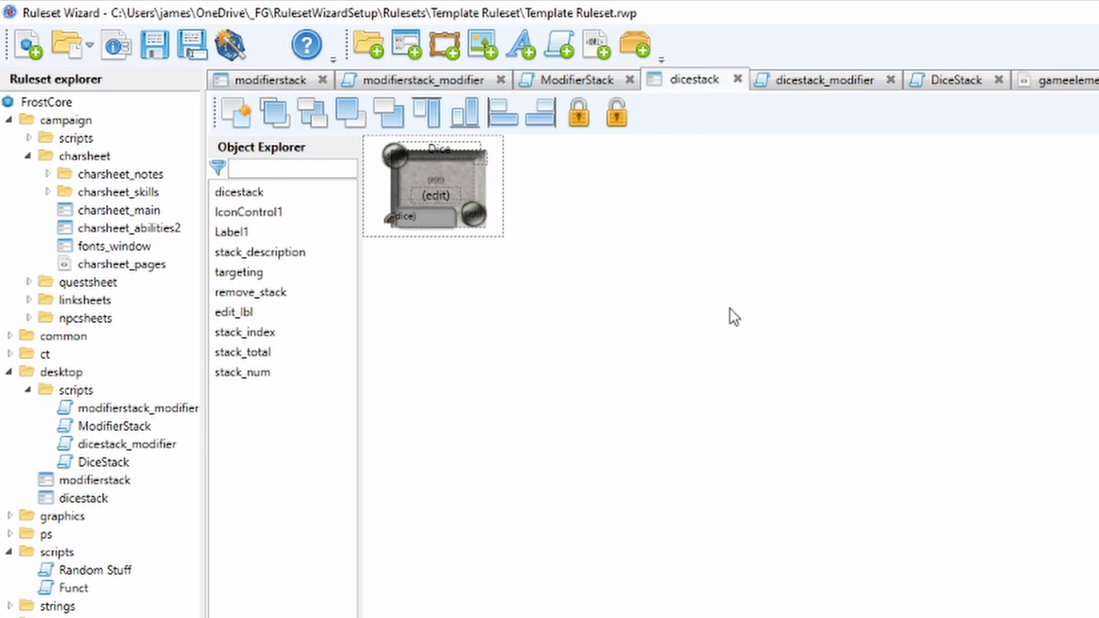
left_click(827, 86)
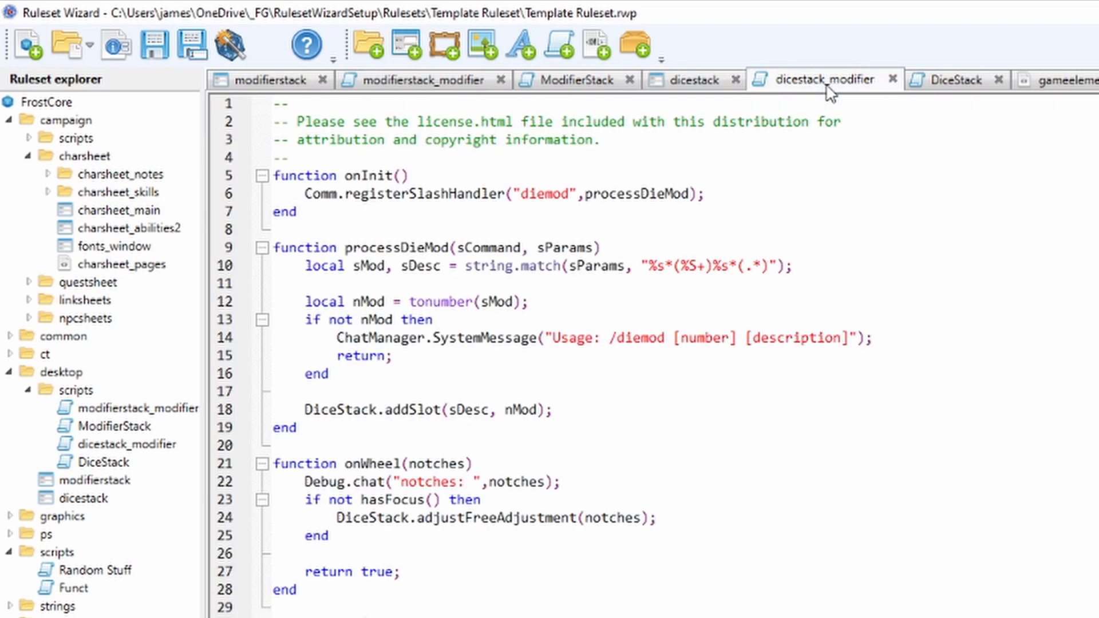
left_click(697, 80)
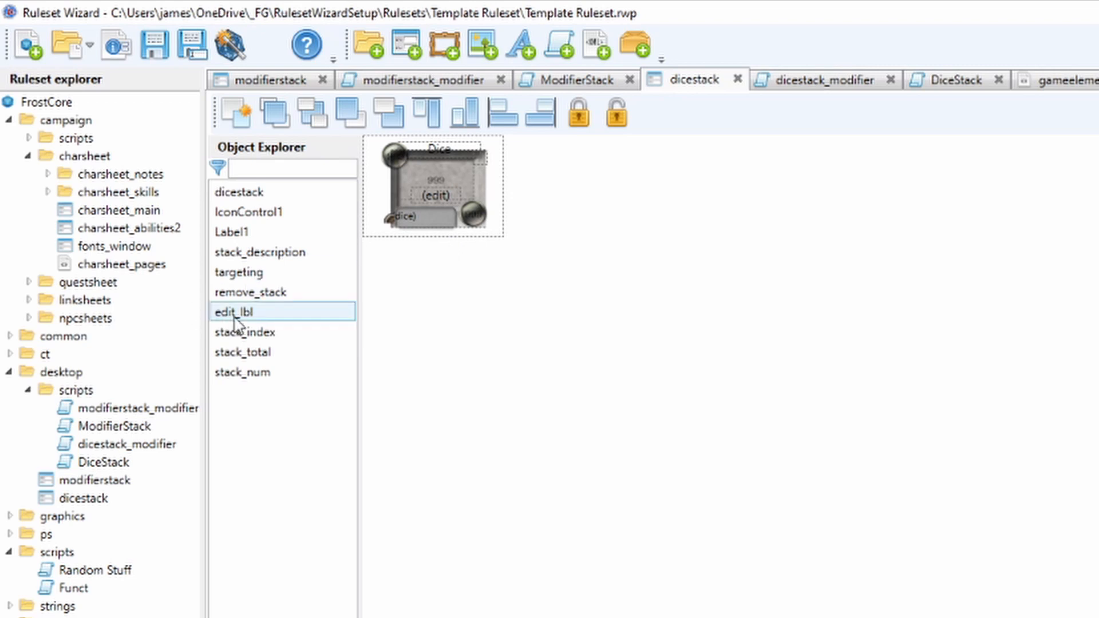
left_click(244, 372)
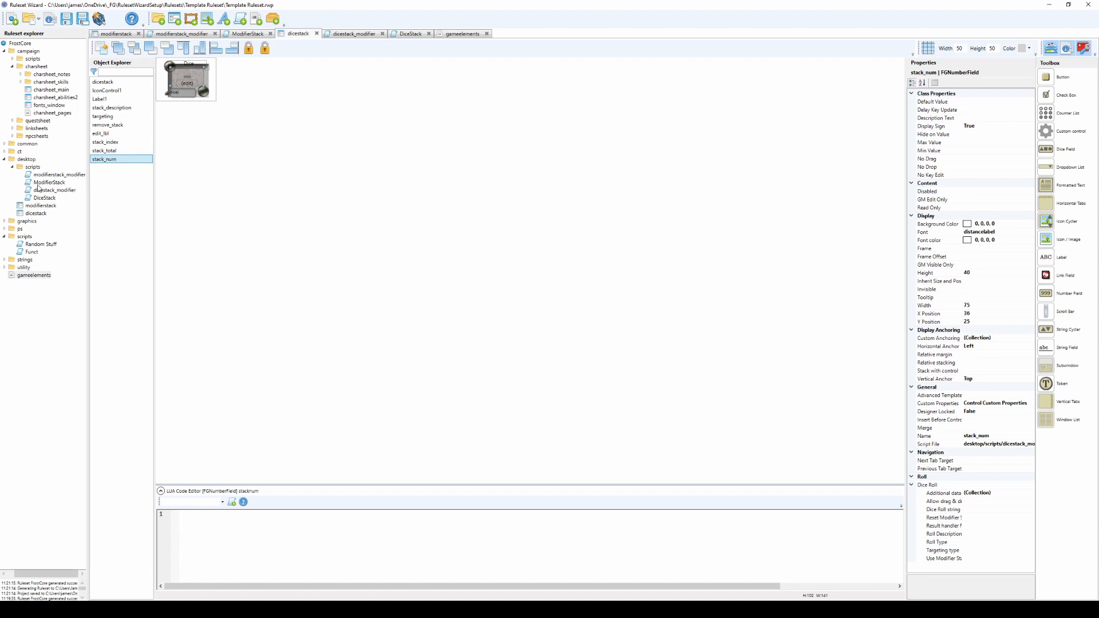
Review the onInit and processDieMod functions in the dicestack_modifier script, highlighting the code that registers the diemod slash command.
left_click(367, 34)
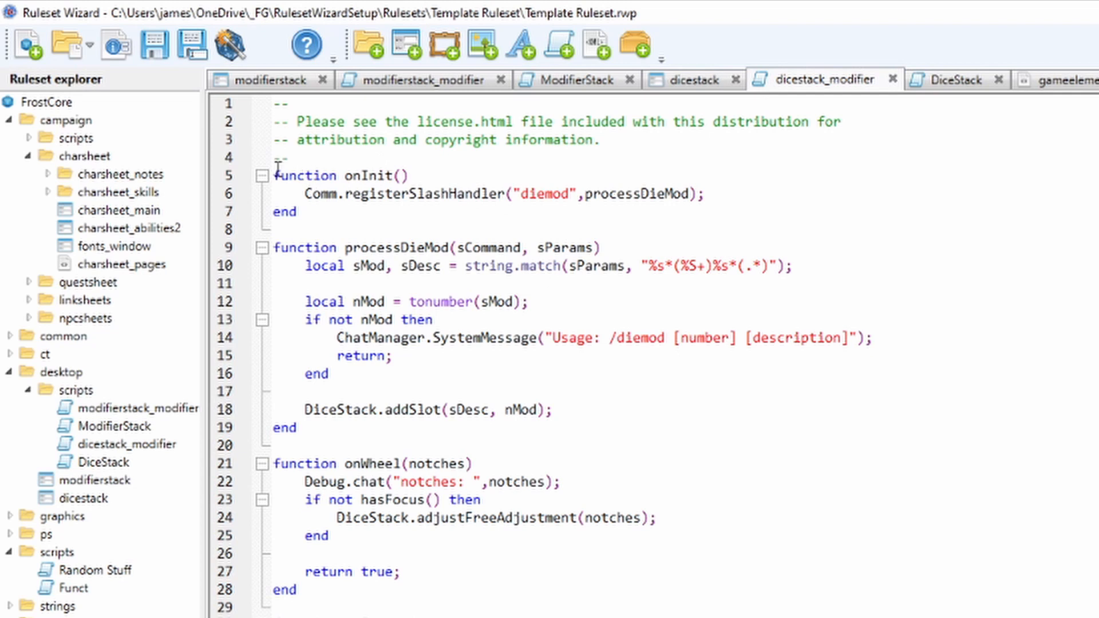
left_click_drag(273, 172, 567, 428)
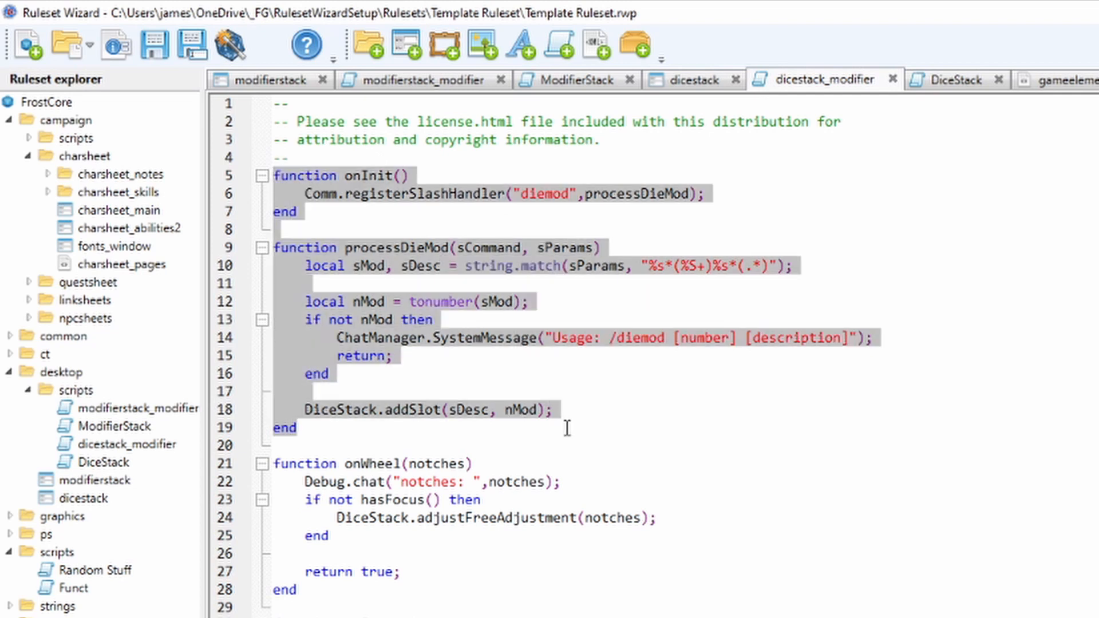
left_click(638, 415)
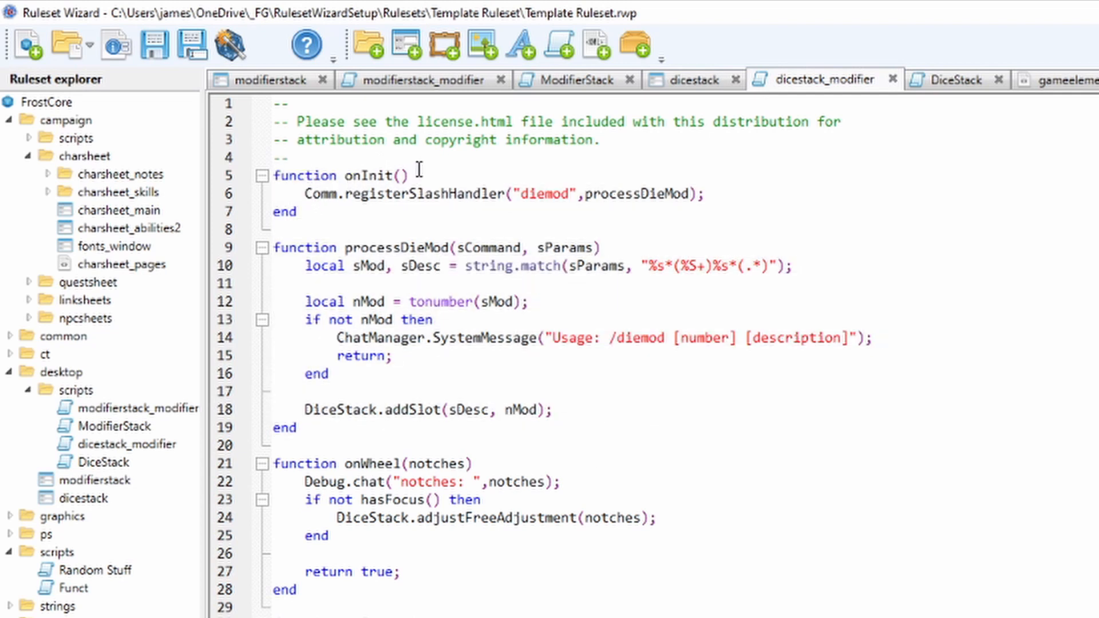
left_click_drag(369, 194, 570, 194)
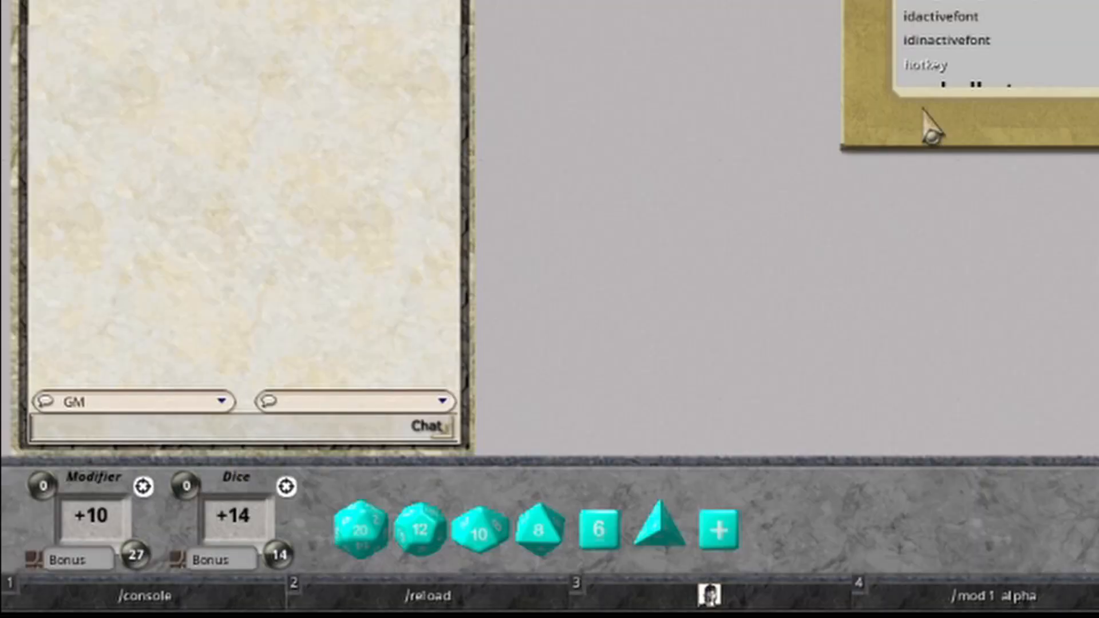
Switch to Fantasy Grounds and add a modifier of 7 described as "wood" to the Dice stack with the /diemod command.
type("/di")
type("emo")
type("d 7")
type("wood")
key("Return")
mouse_move(281, 559)
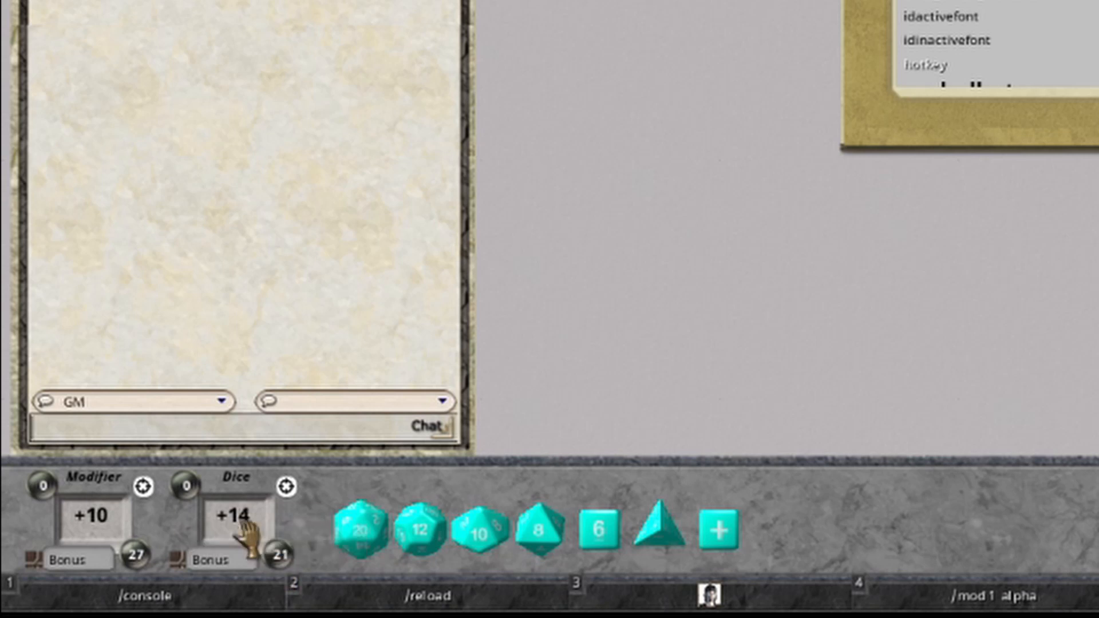
Reset the Dice stack and add a modifier of 50 described as "cool" with the /diemod command.
left_click(279, 553)
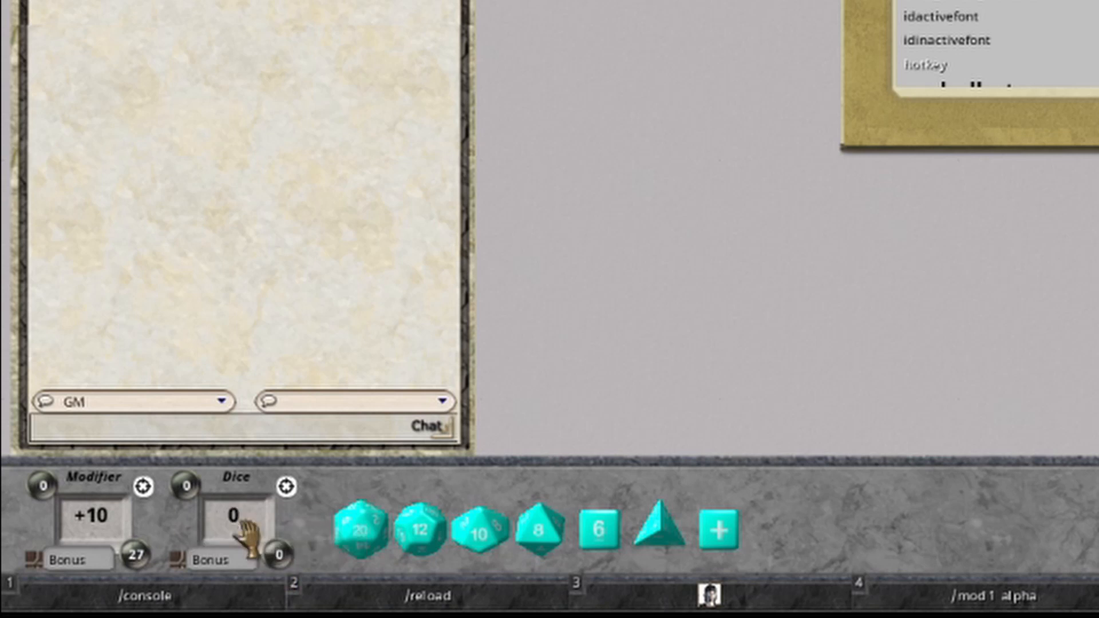
left_click(130, 431)
type("/diem")
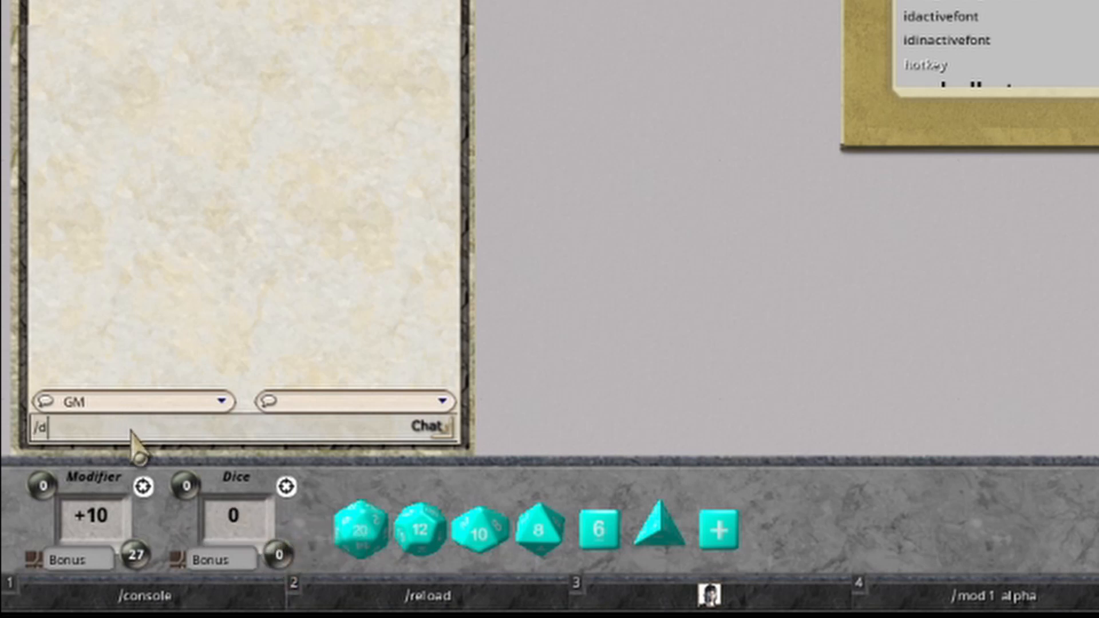
type("od 50 cool")
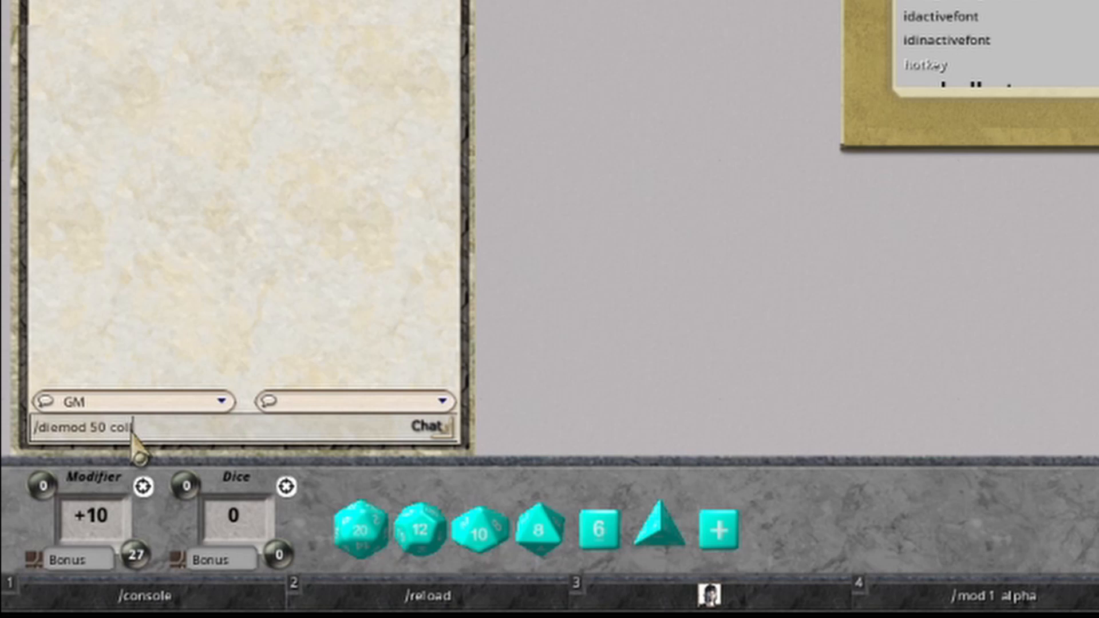
key("Return")
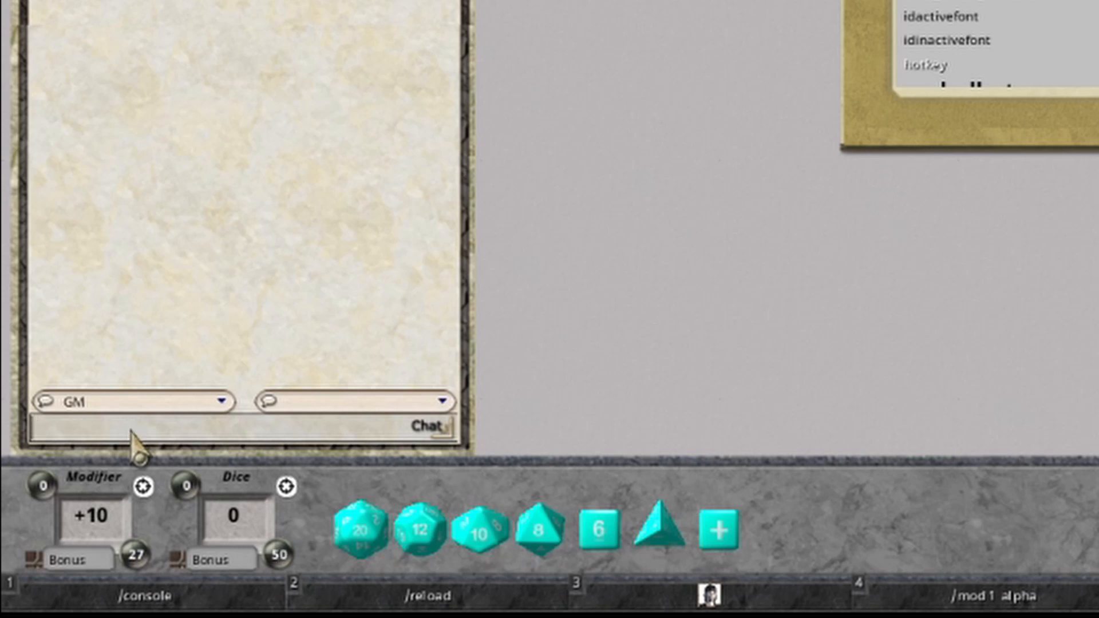
mouse_move(275, 551)
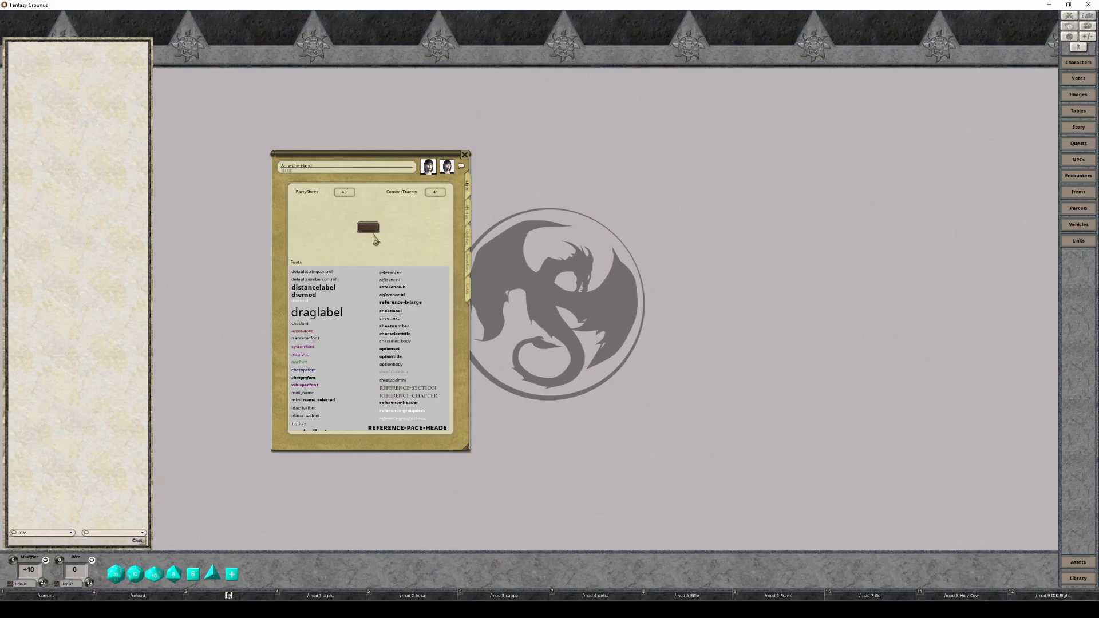
Switch to Ruleset Wizard and review the rest of the dicestack_modifier script, from onWheel to onDragEnd.
left_click(369, 229)
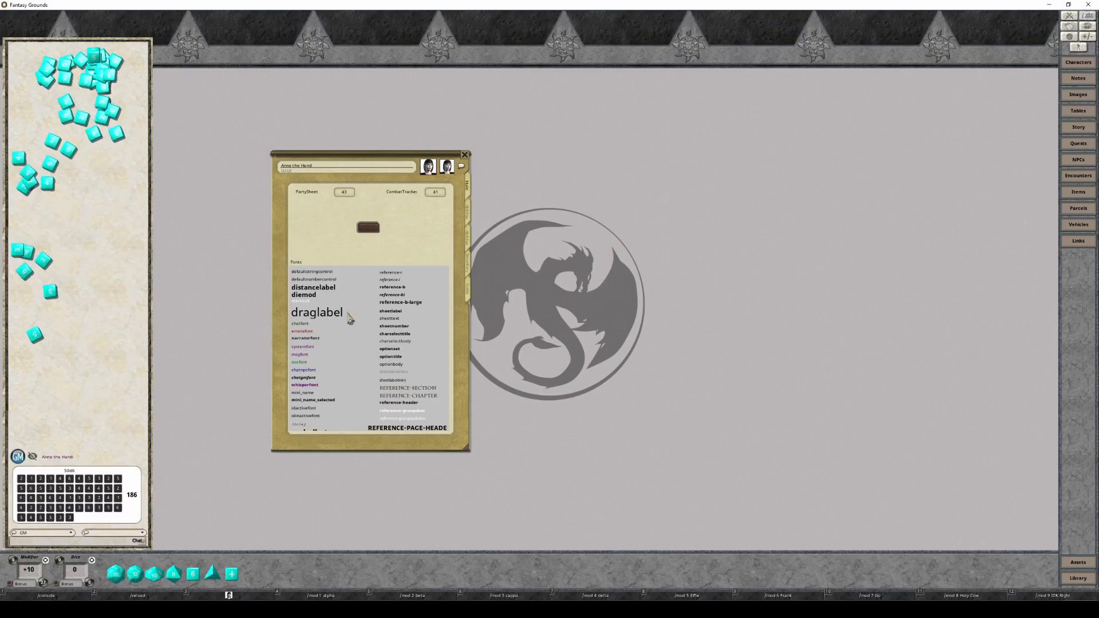
key("alt+Tab")
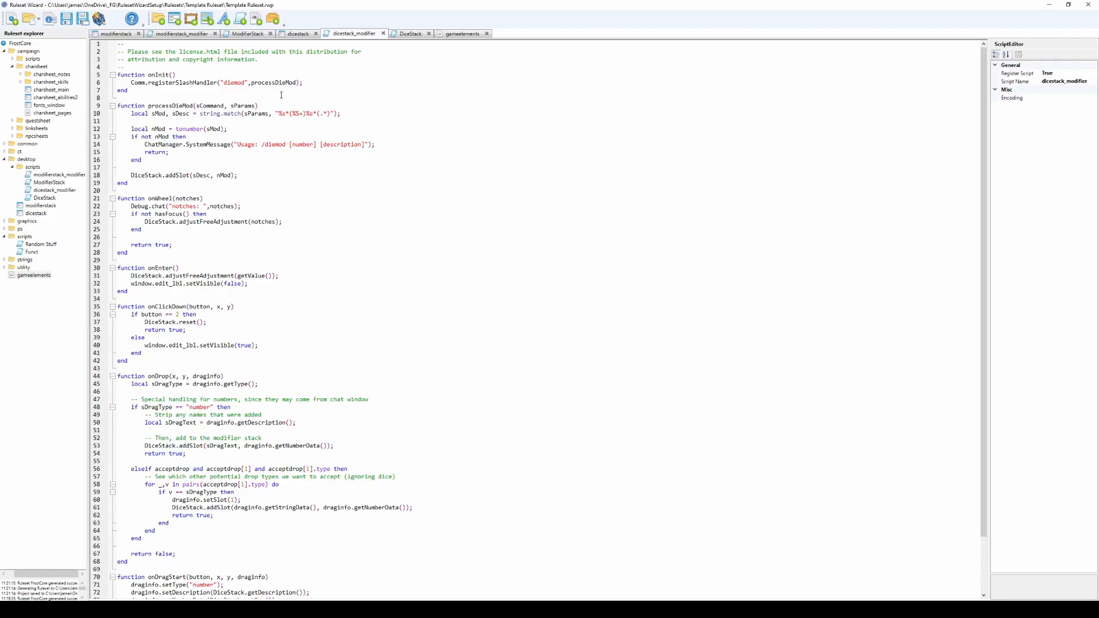
scroll(207, 247, "down", 3)
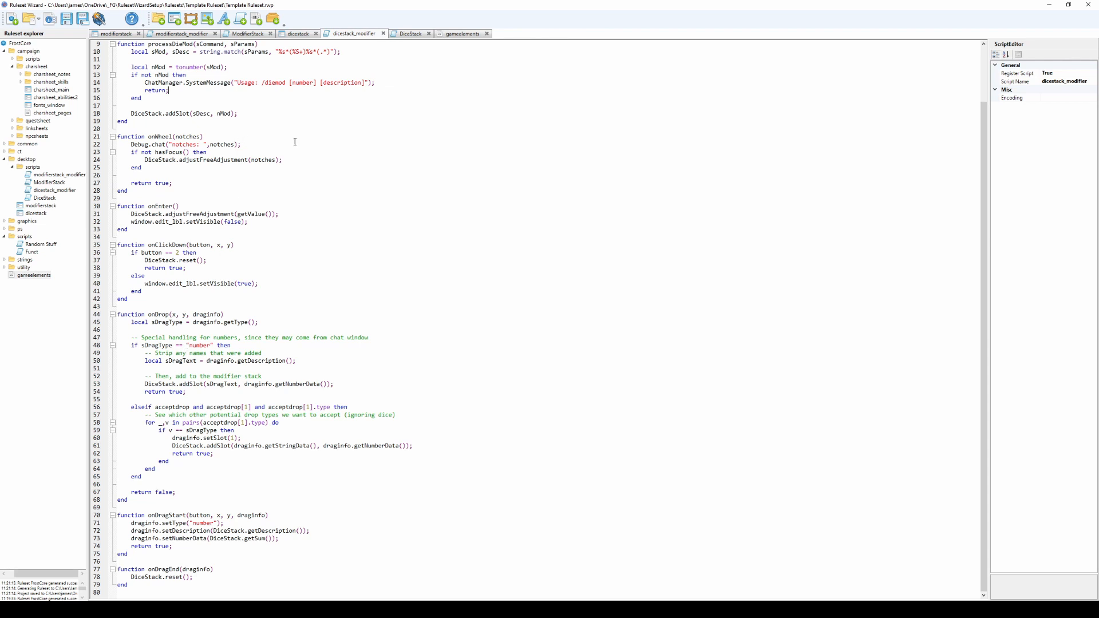
Read through the DiceStack script, from its local variables and updateControl to addSlot, removeSlot, reset and getStack.
left_click(421, 34)
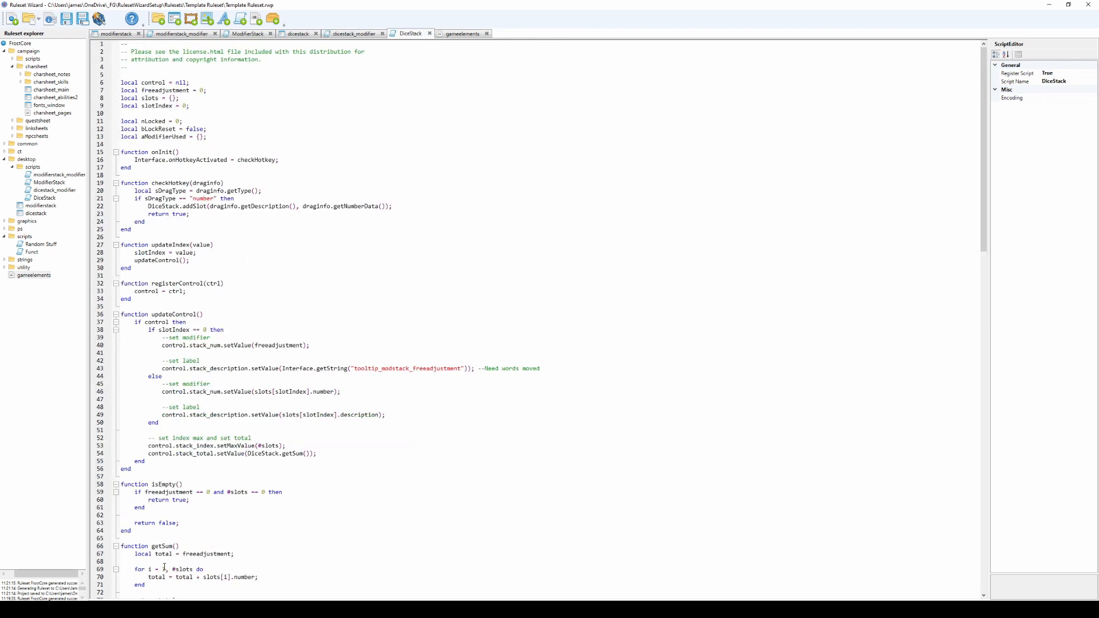
scroll(187, 456, "down", 17)
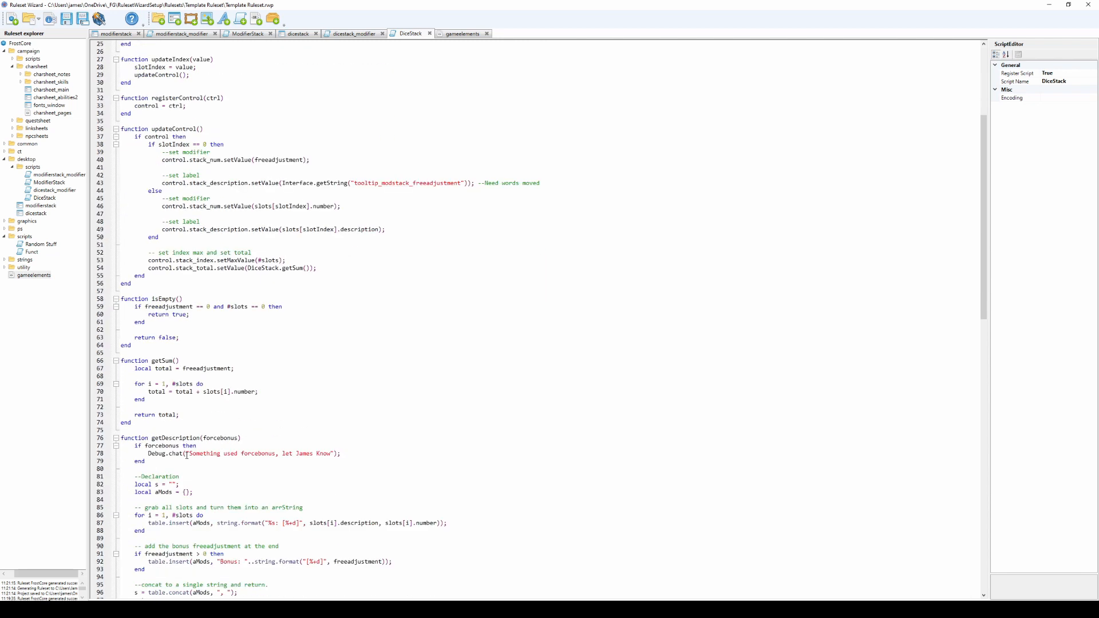
scroll(187, 455, "up", 8)
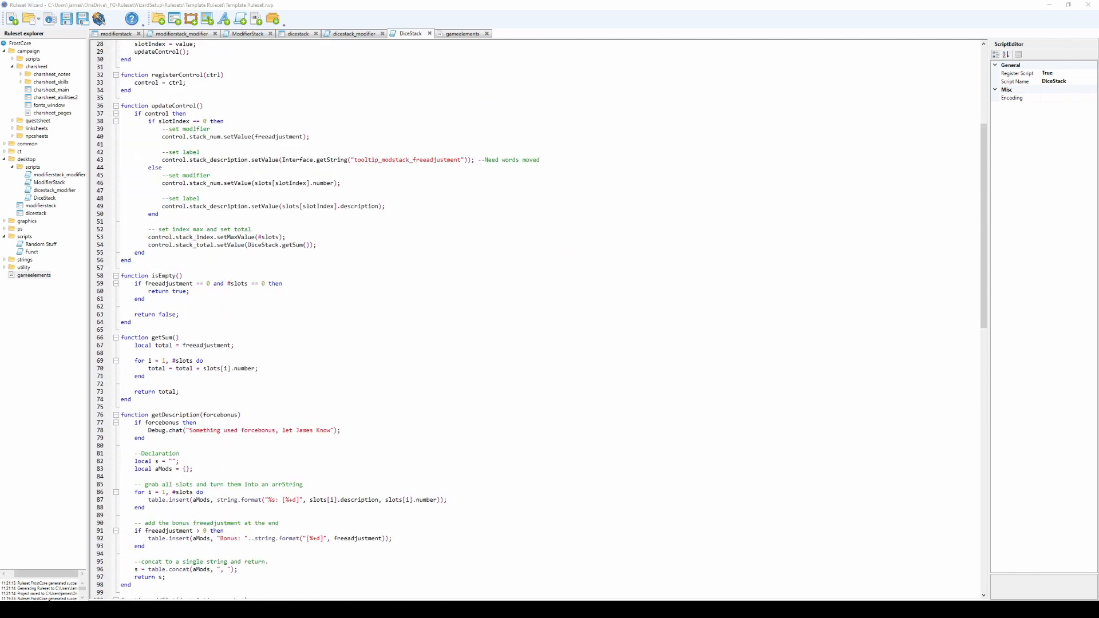
scroll(247, 260, "up", 9)
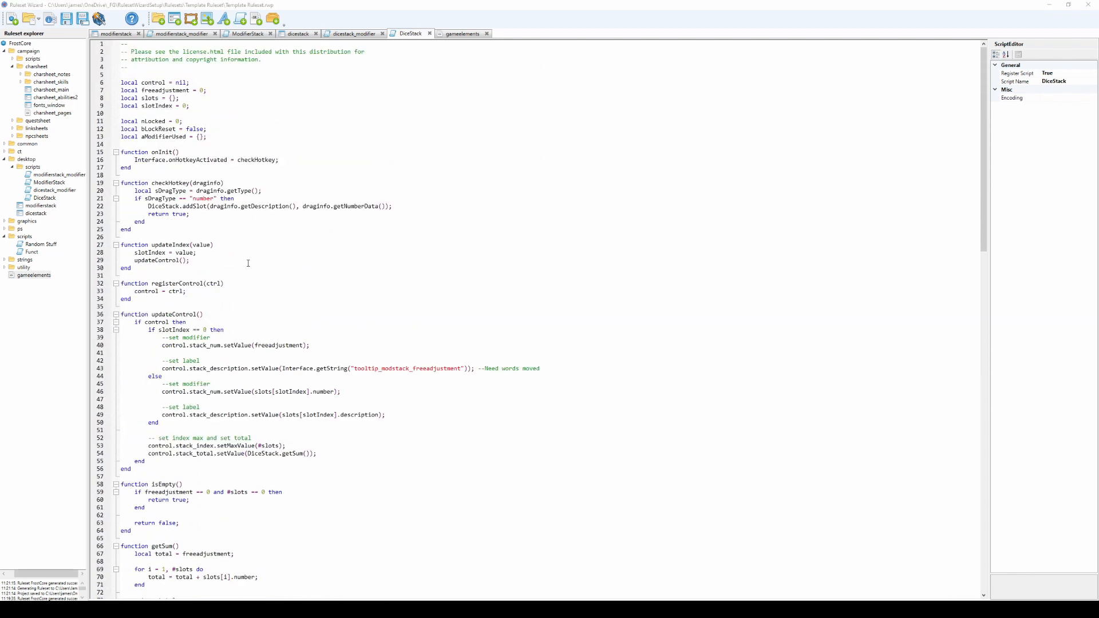
scroll(249, 263, "down", 20)
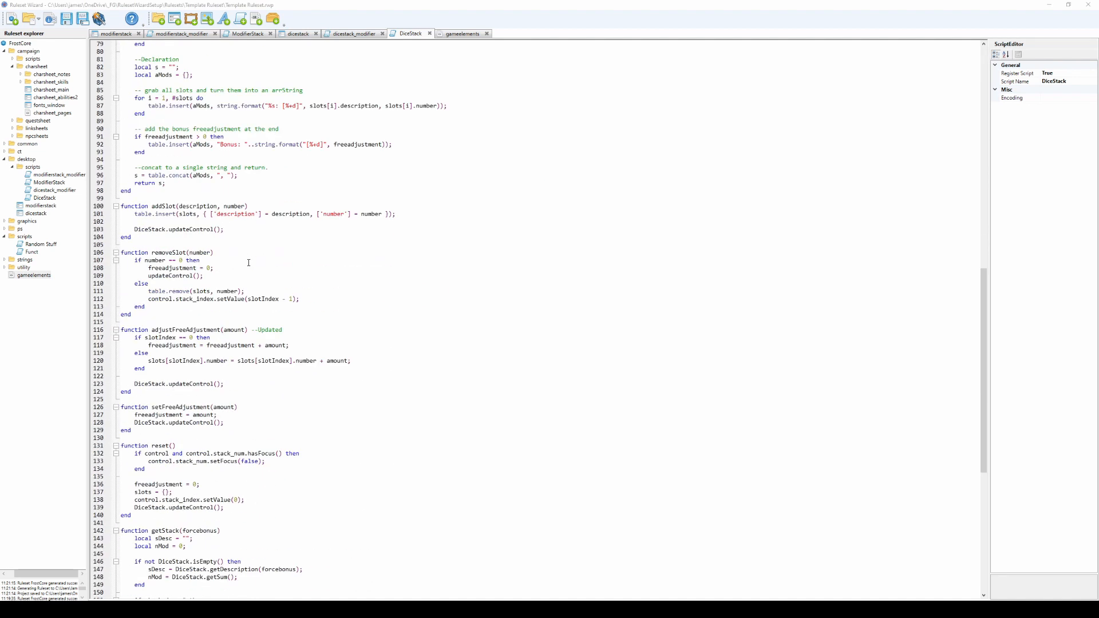
scroll(248, 262, "down", 6)
scroll(252, 261, "up", 20)
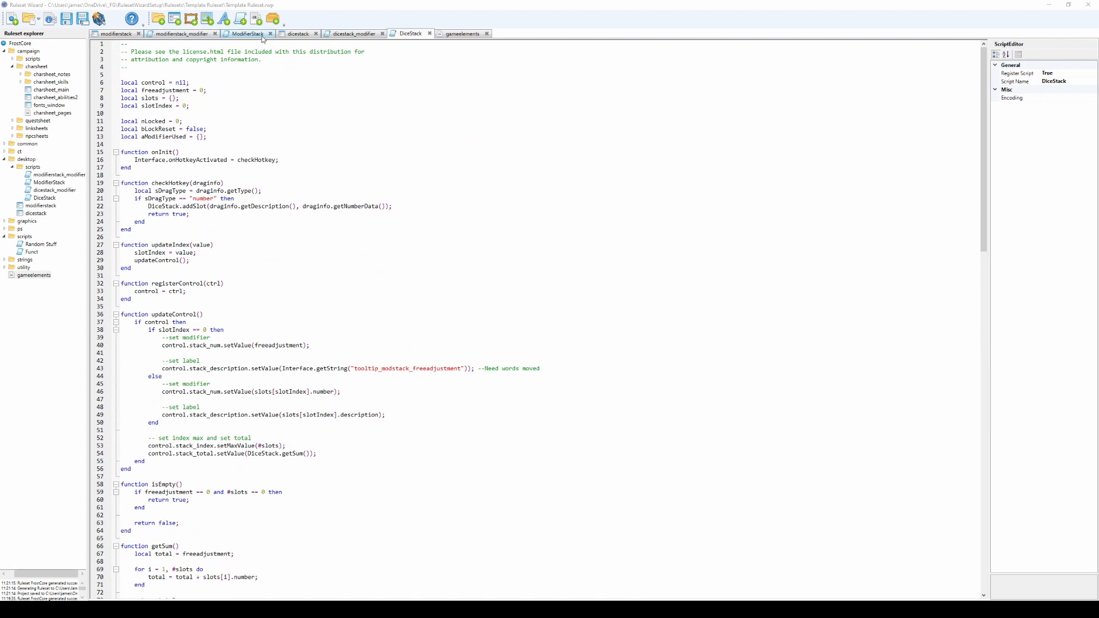
Comment out the Debug.chat line in dicestack_modifier's onWheel function and highlight the onInit and processDieMod functions.
left_click(360, 36)
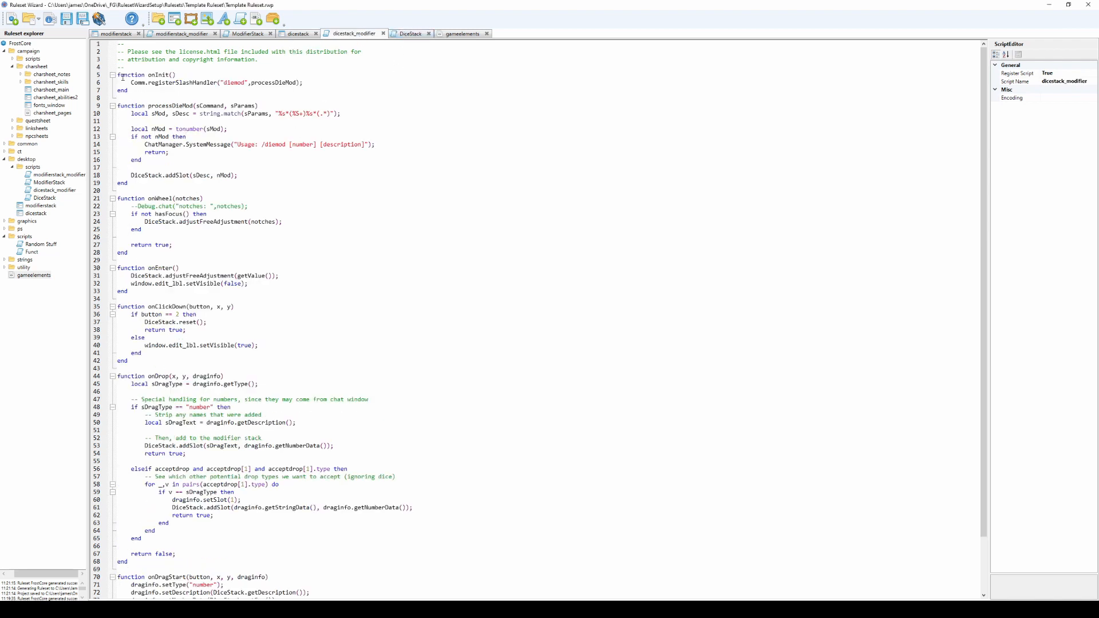
left_click_drag(123, 76, 228, 184)
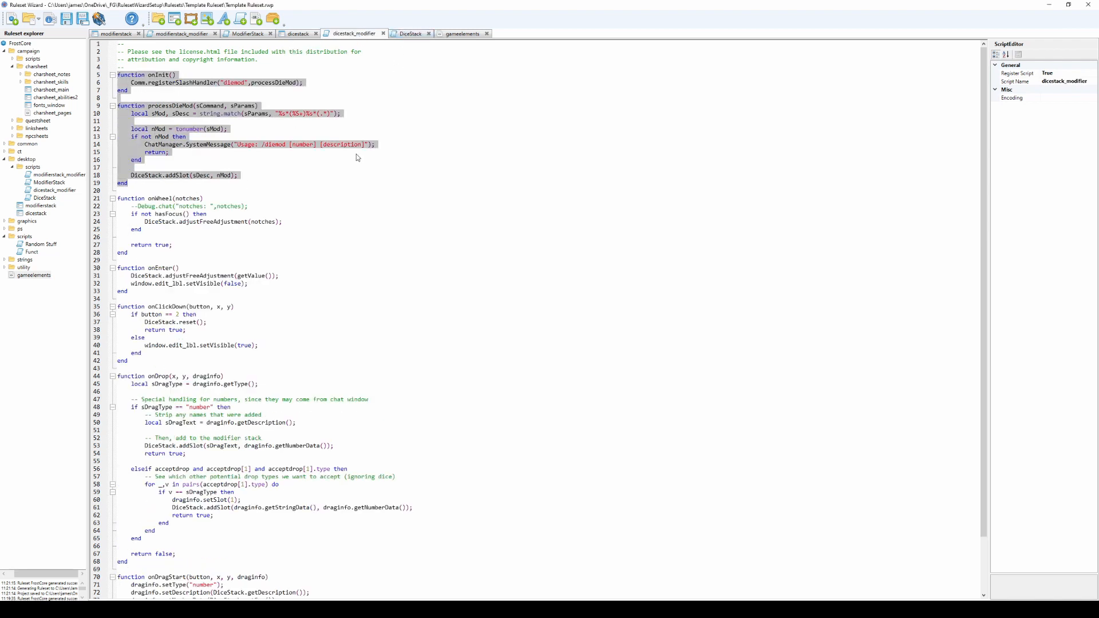
left_click(451, 87)
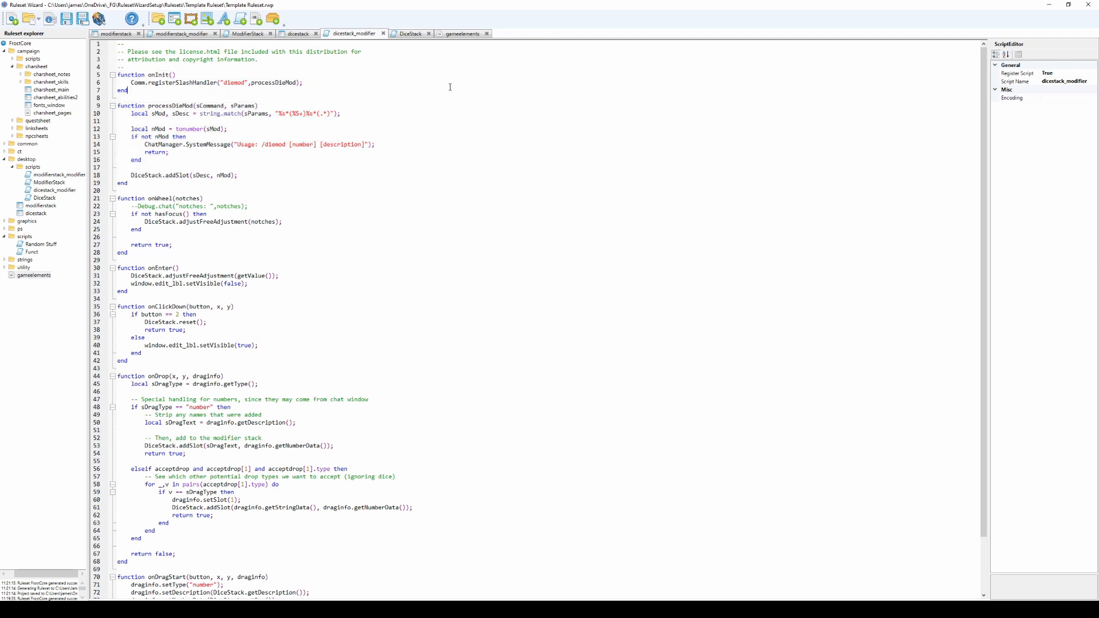
Delete the blank lines between the d20 die entry and the closing root tag in the gameelements file.
left_click(457, 36)
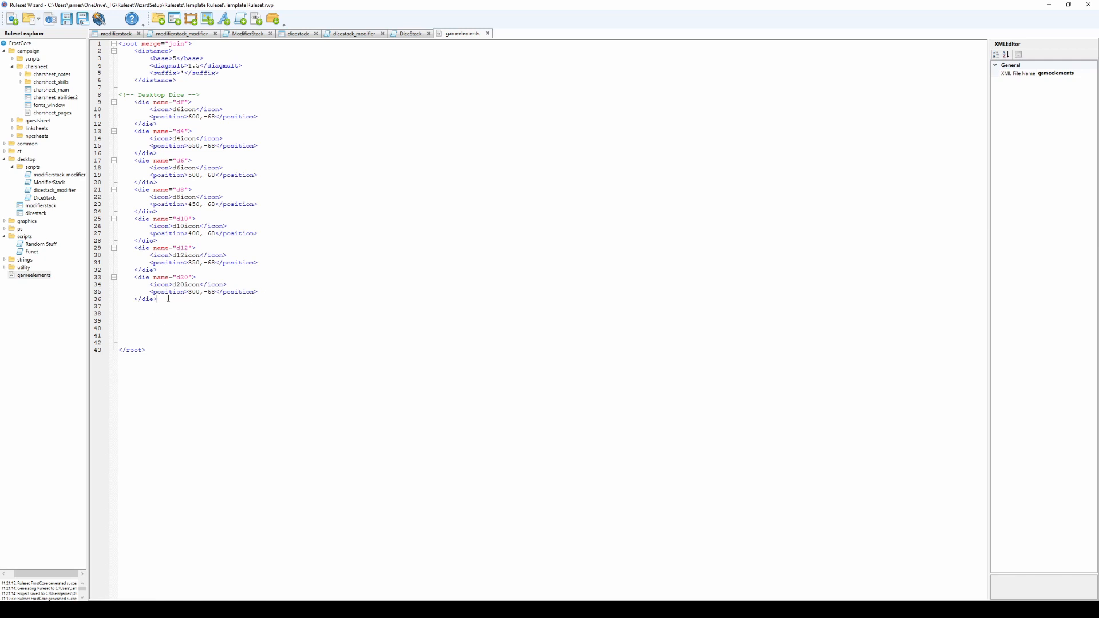
key("shift+Down")
key("shift+Down")
key("shift+Down")
key("shift+Down")
key("shift+Down")
key("shift+Down")
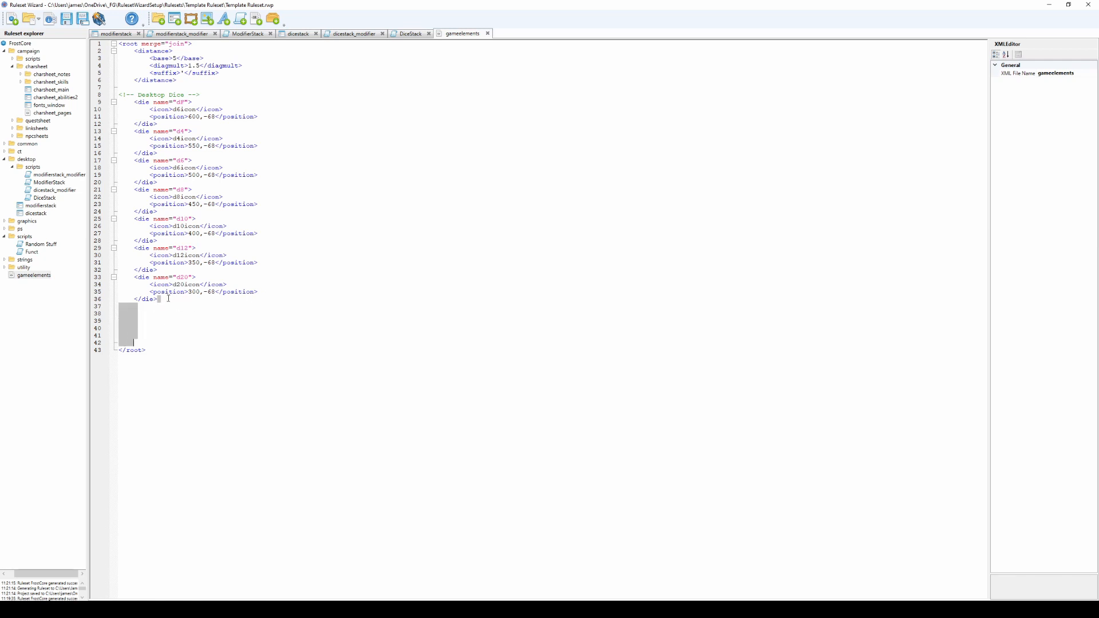
key("Delete")
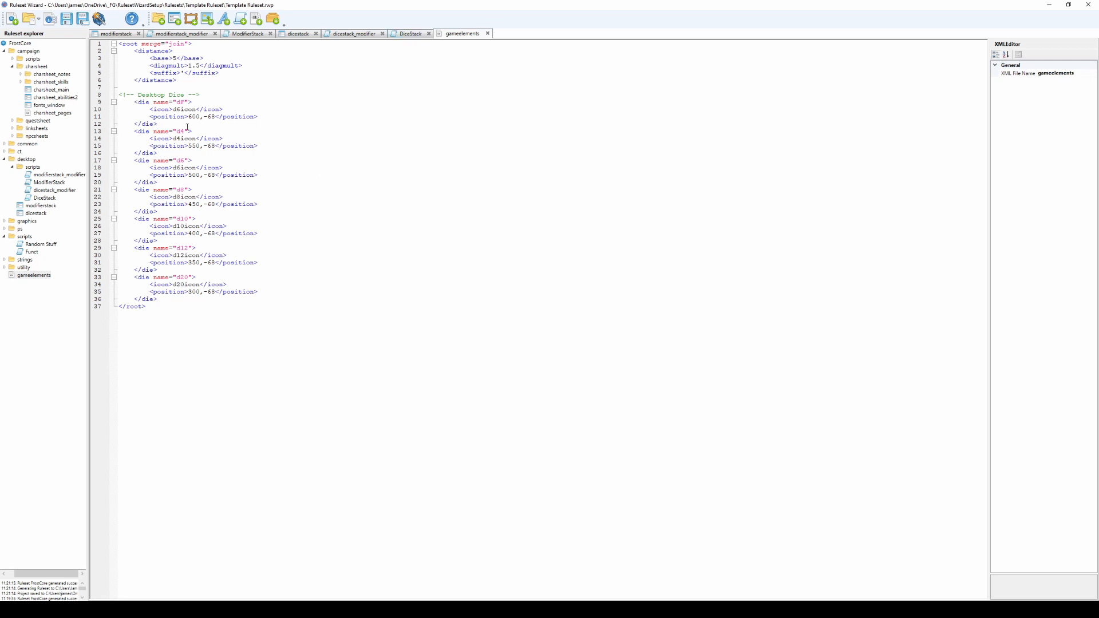
Highlight the Desktop Dice position entries in gameelements and switch to Fantasy Grounds to view the dice on the desktop.
mouse_move(194, 117)
left_mouse_down()
mouse_move(196, 291)
mouse_move(193, 117)
mouse_move(204, 126)
left_mouse_up()
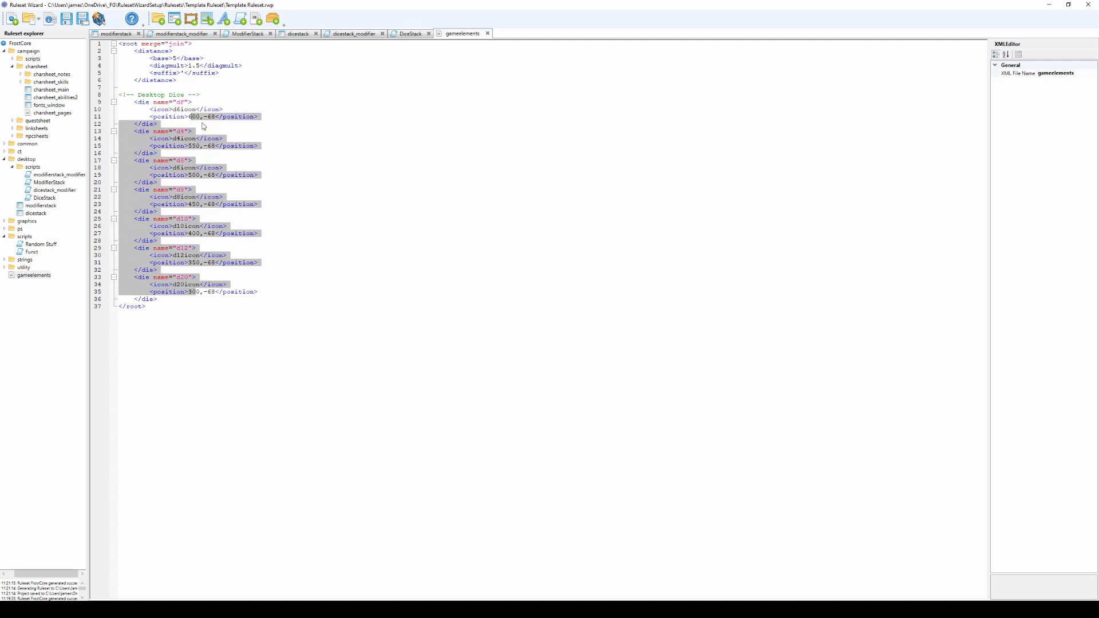
left_click(206, 191)
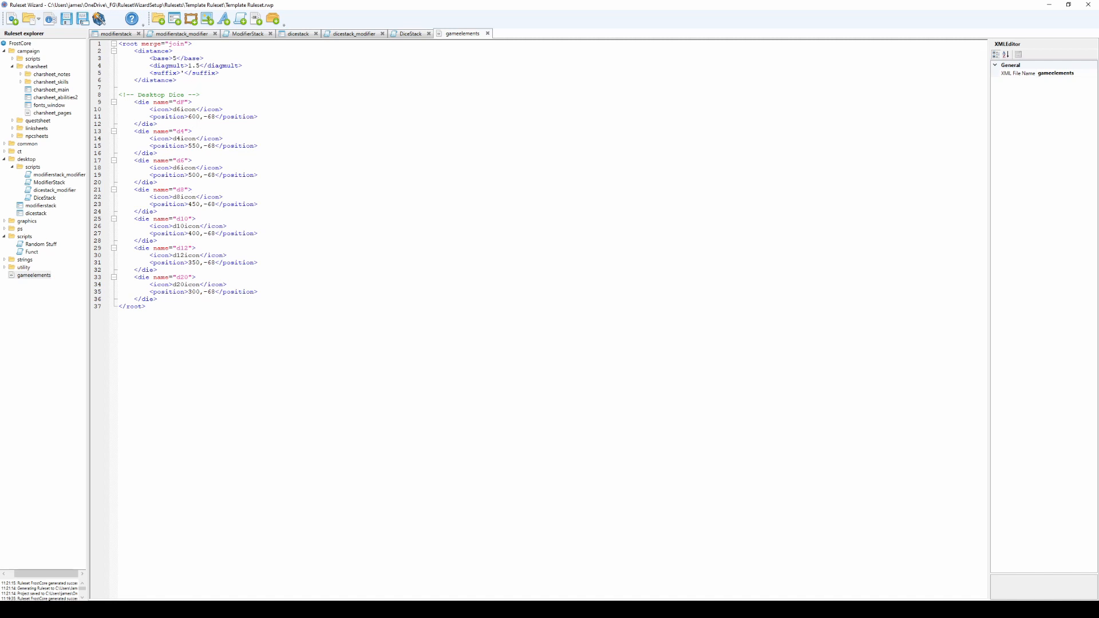
left_click(227, 608)
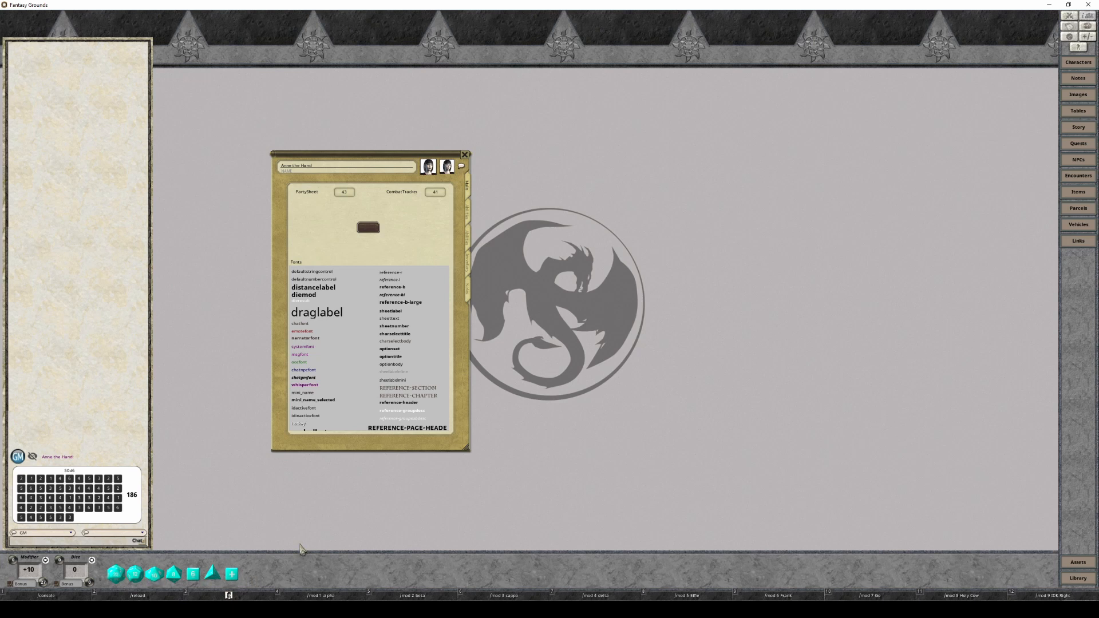